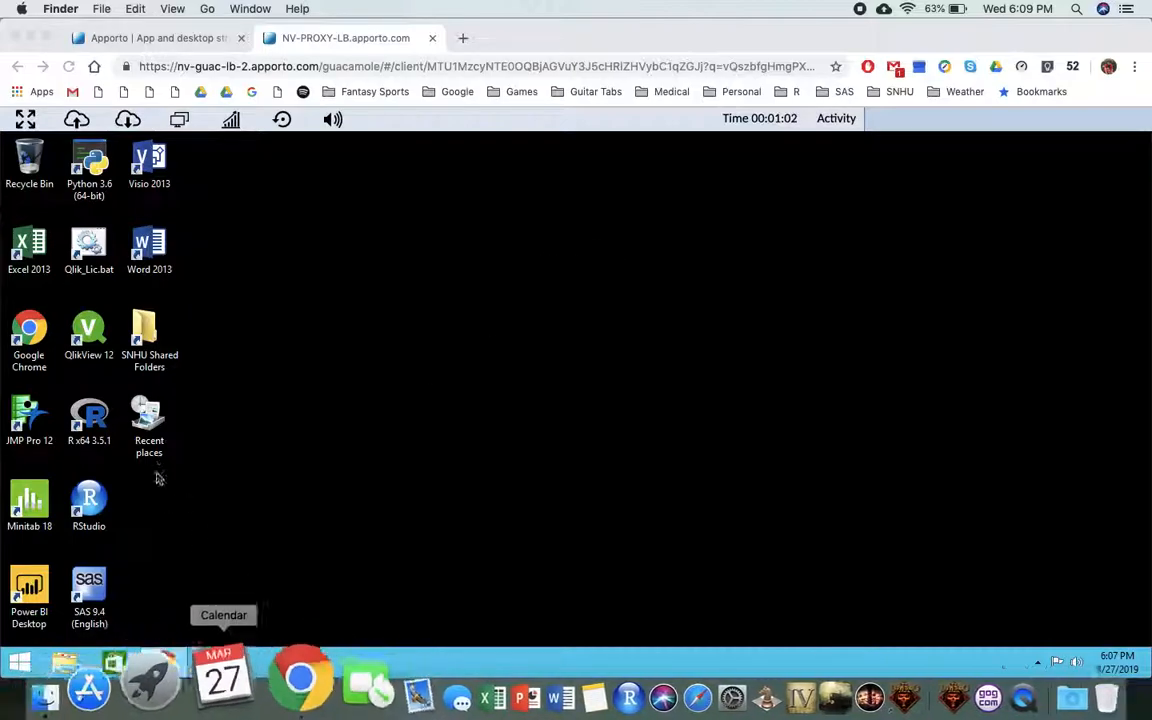
# Open the DAT 510 Lab 4 Word document from the Documents folder on the remote desktop and maximize its window.
pyautogui.click(70, 665)
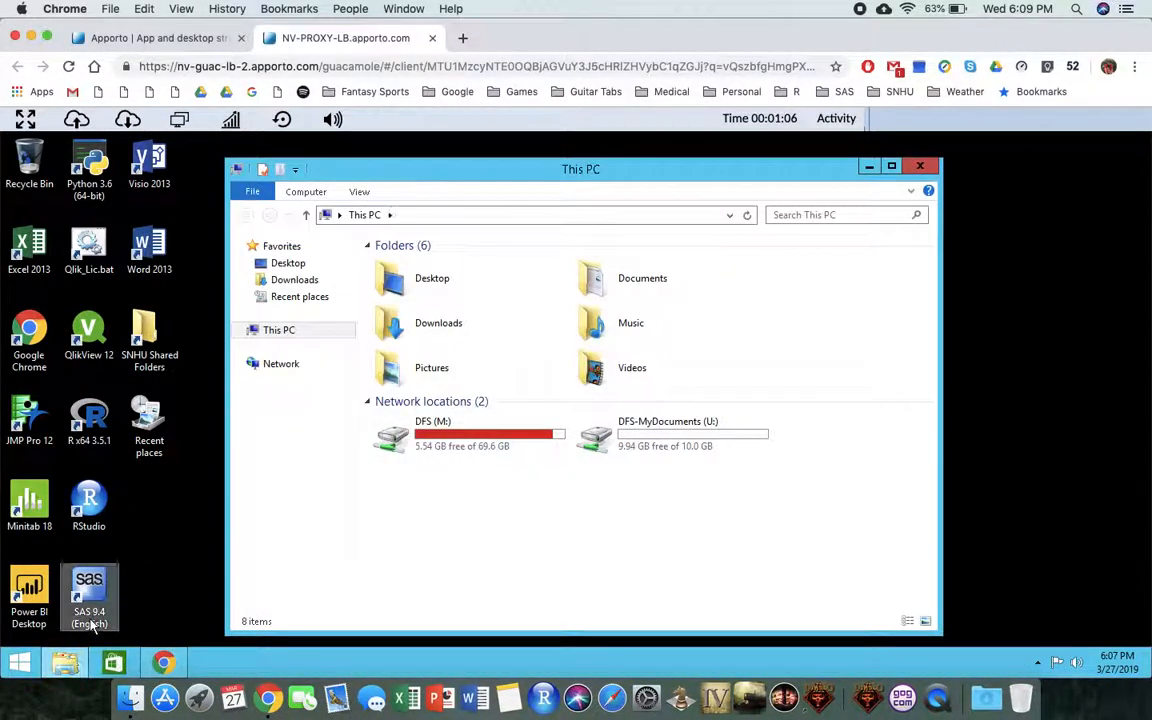
pyautogui.click(645, 281)
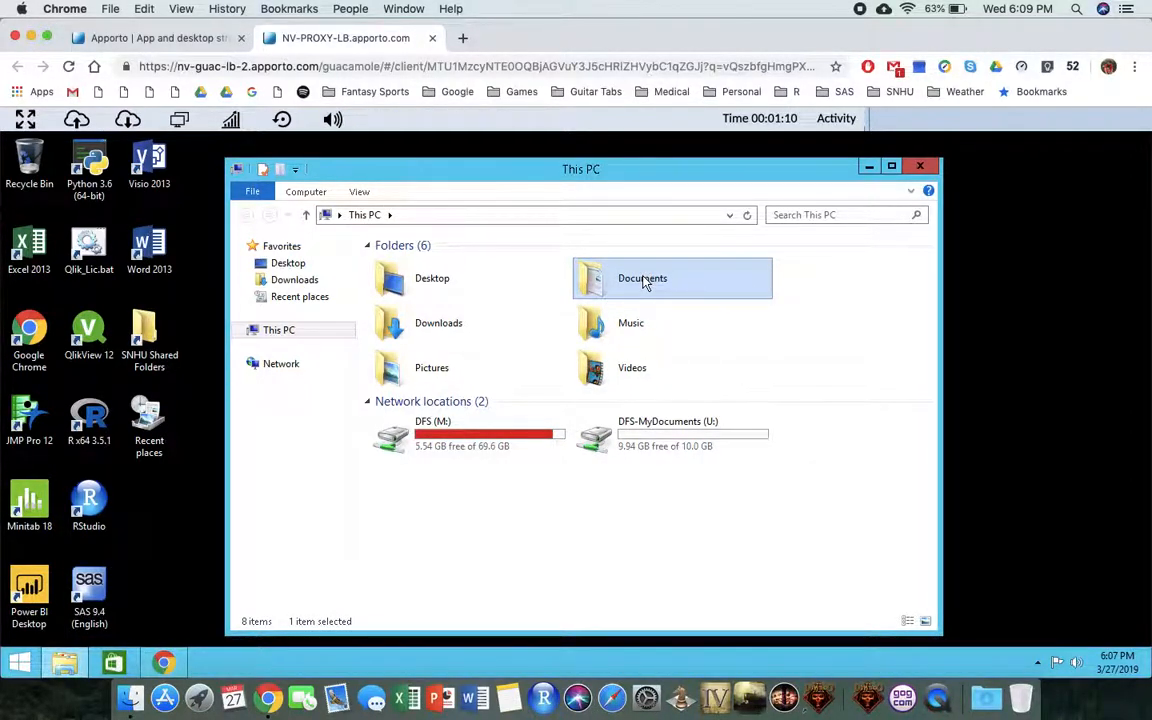
pyautogui.doubleClick(645, 281)
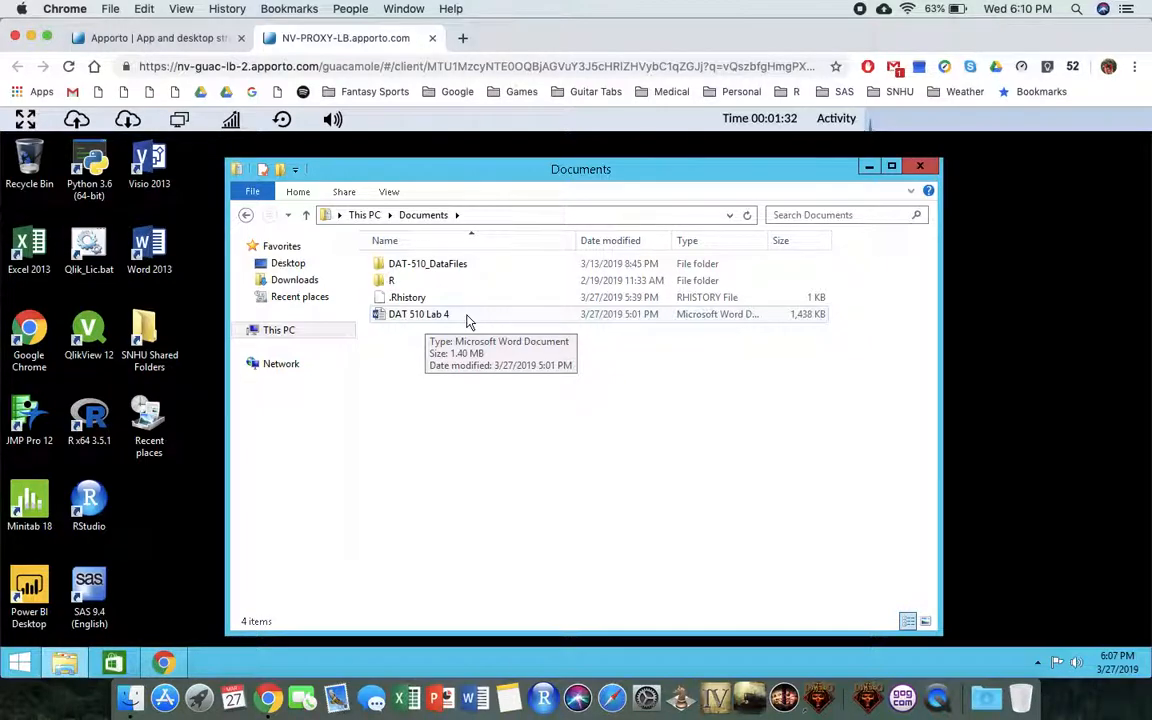
pyautogui.doubleClick(443, 318)
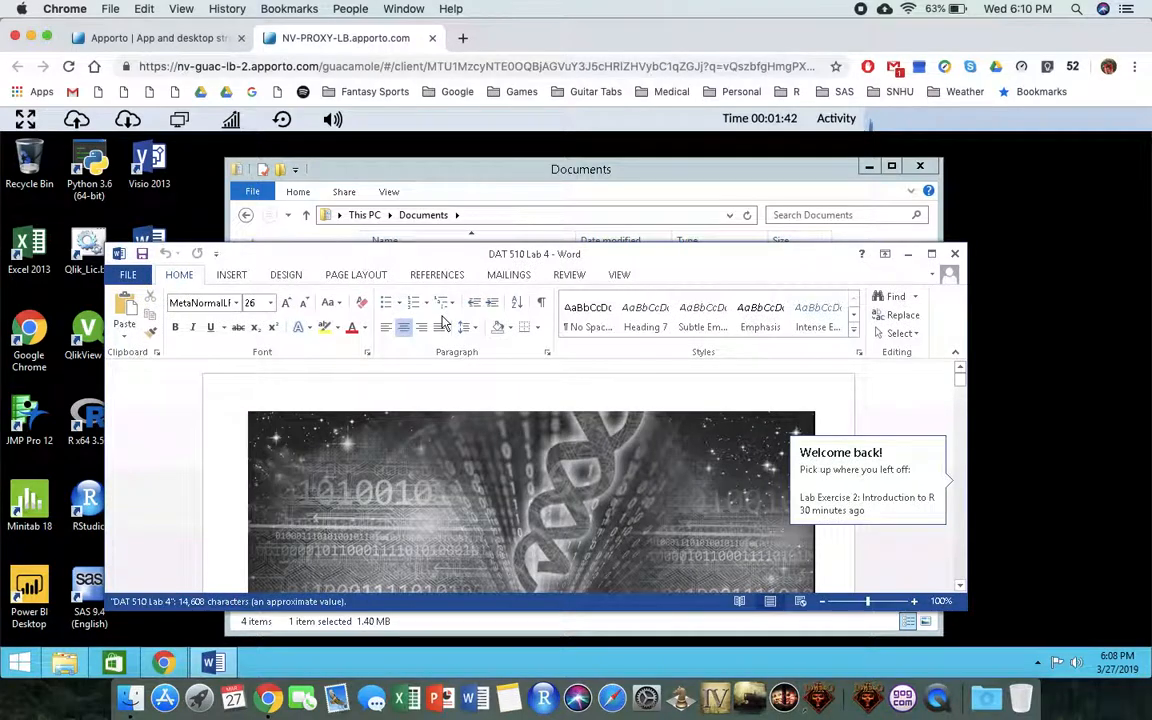
pyautogui.click(932, 255)
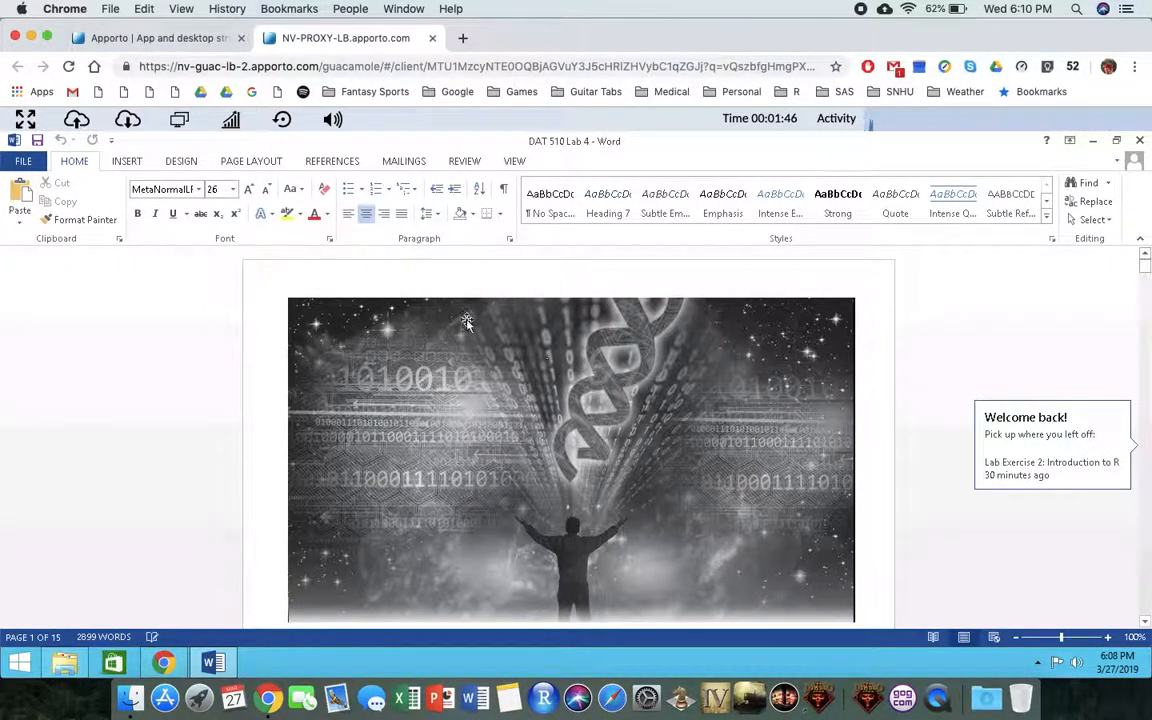
# Read through the lab guide up to instruction 8, which covers opening the Module4Lab1.R script.
pyautogui.scroll(-5, 486, 345)
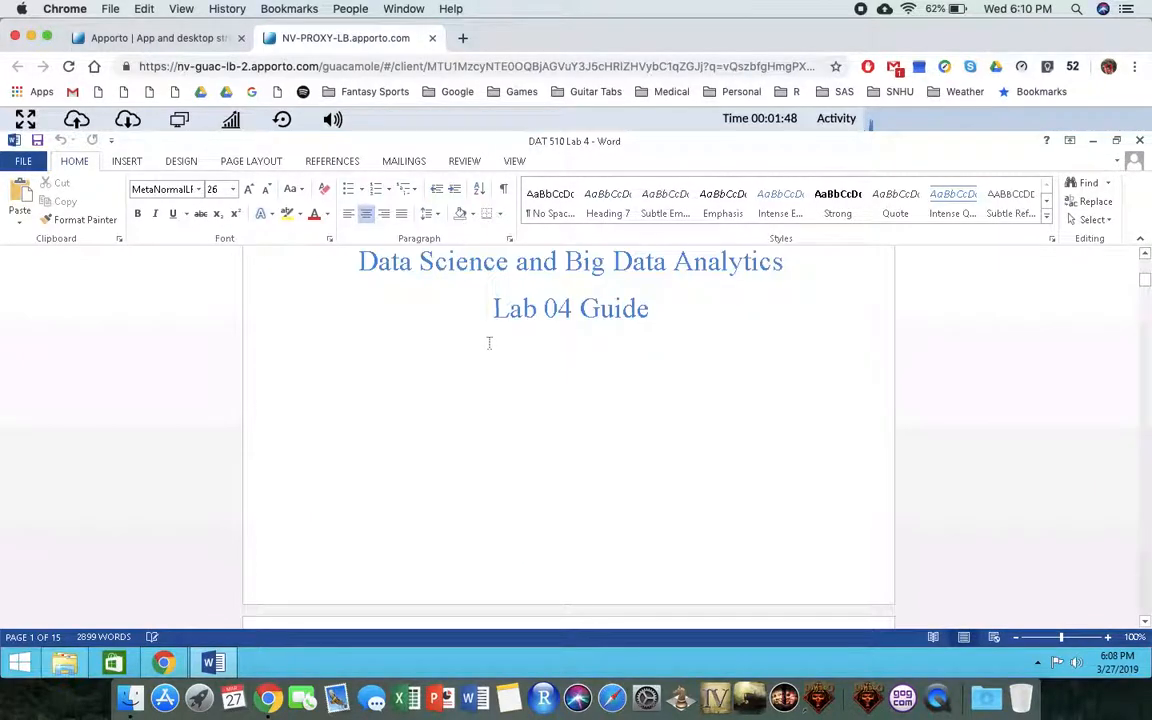
pyautogui.scroll(-15, 489, 343)
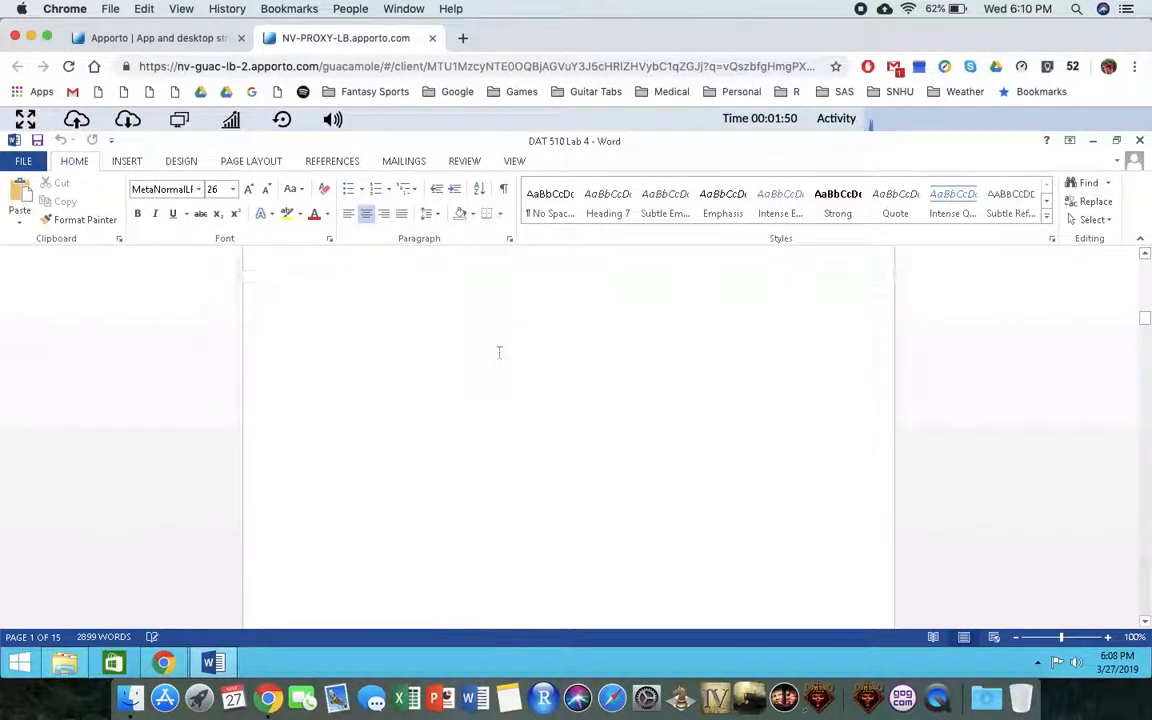
pyautogui.scroll(-20, 499, 352)
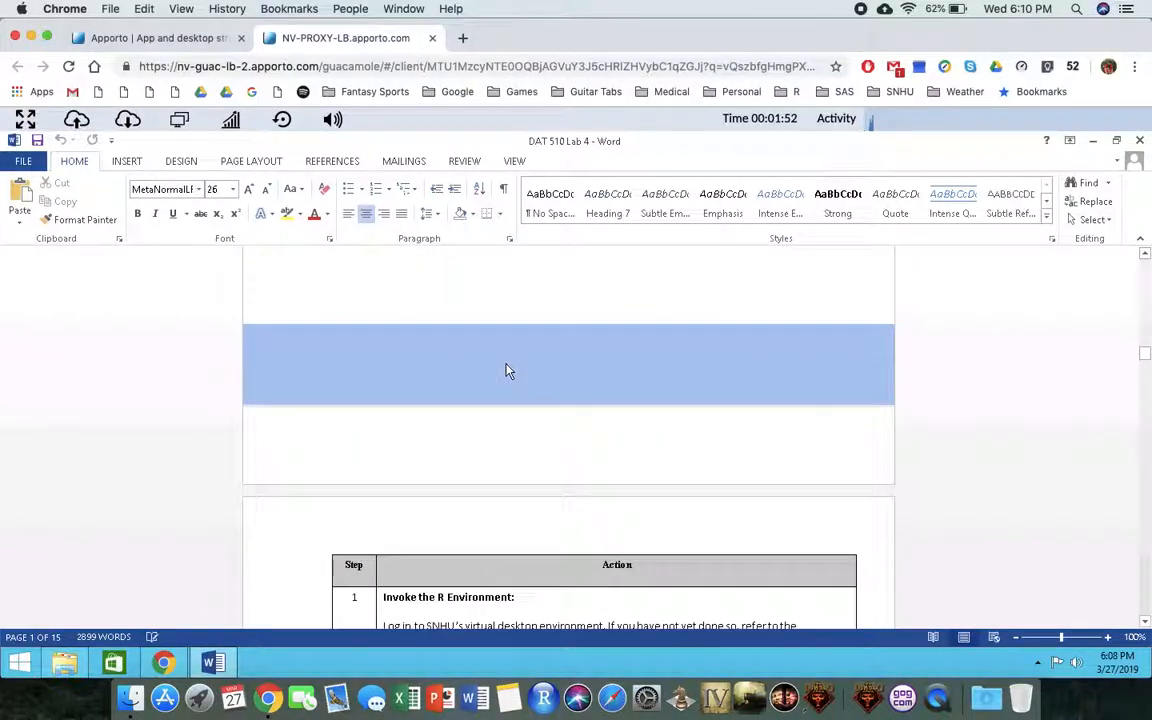
pyautogui.scroll(-15, 506, 370)
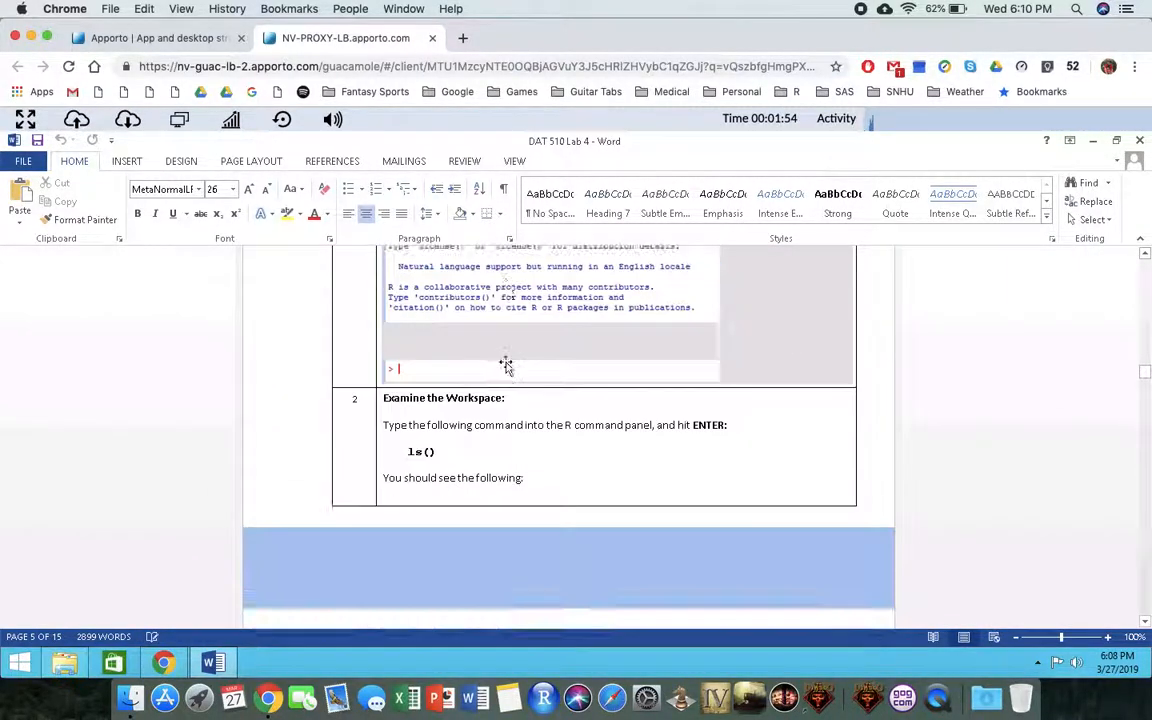
pyautogui.scroll(-8, 506, 367)
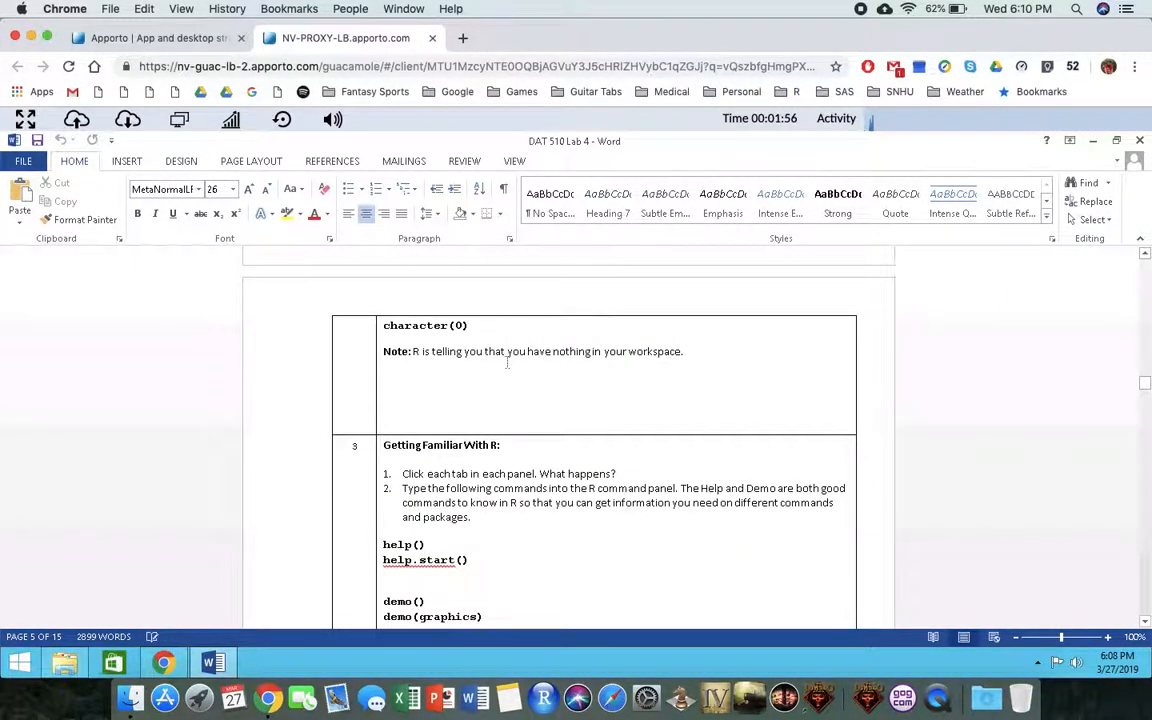
pyautogui.scroll(-15, 506, 367)
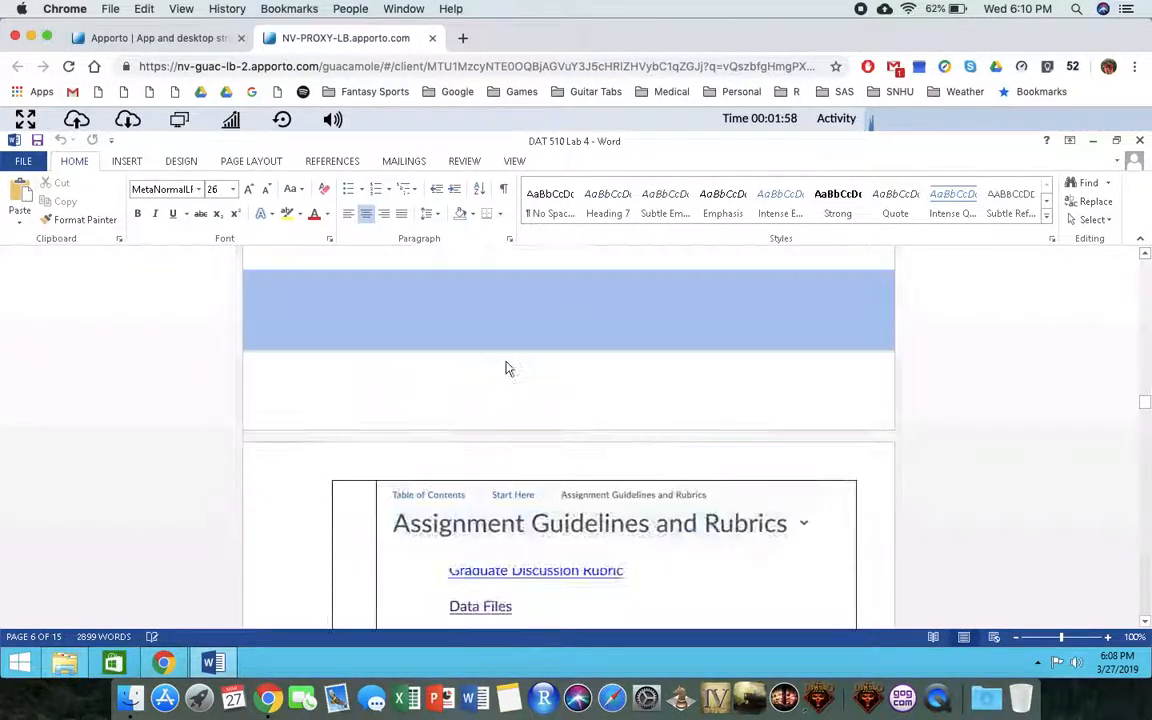
pyautogui.scroll(-5, 506, 370)
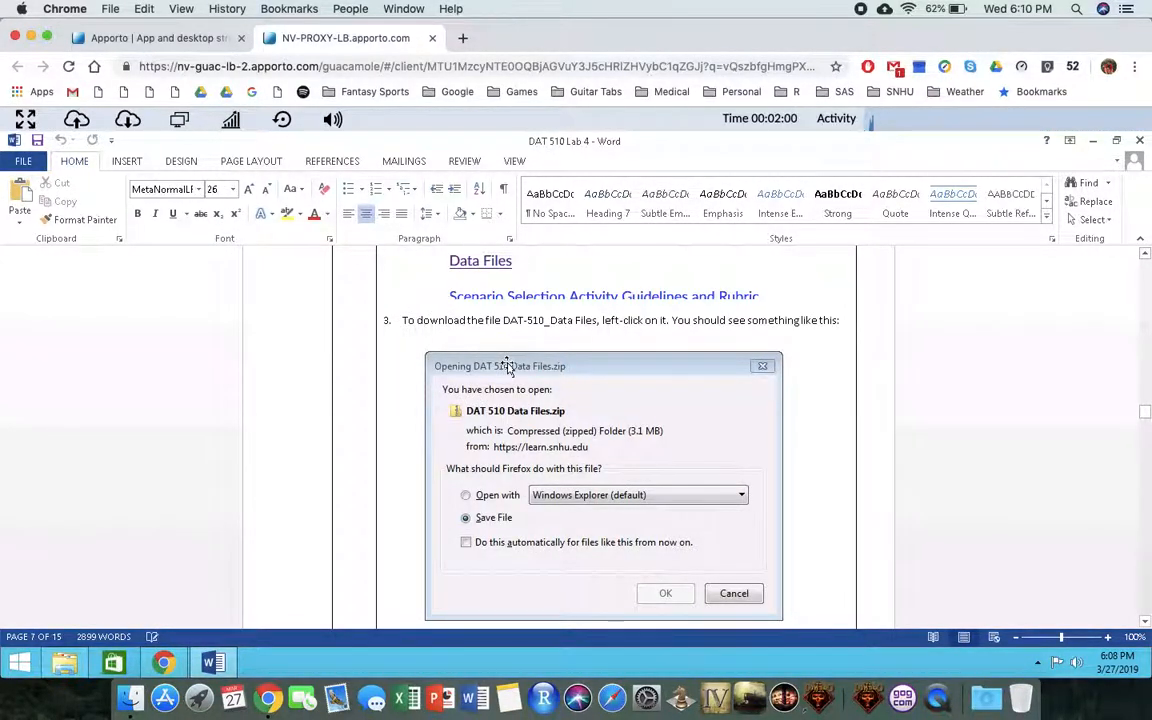
pyautogui.scroll(-3, 555, 367)
pyautogui.scroll(-5, 557, 370)
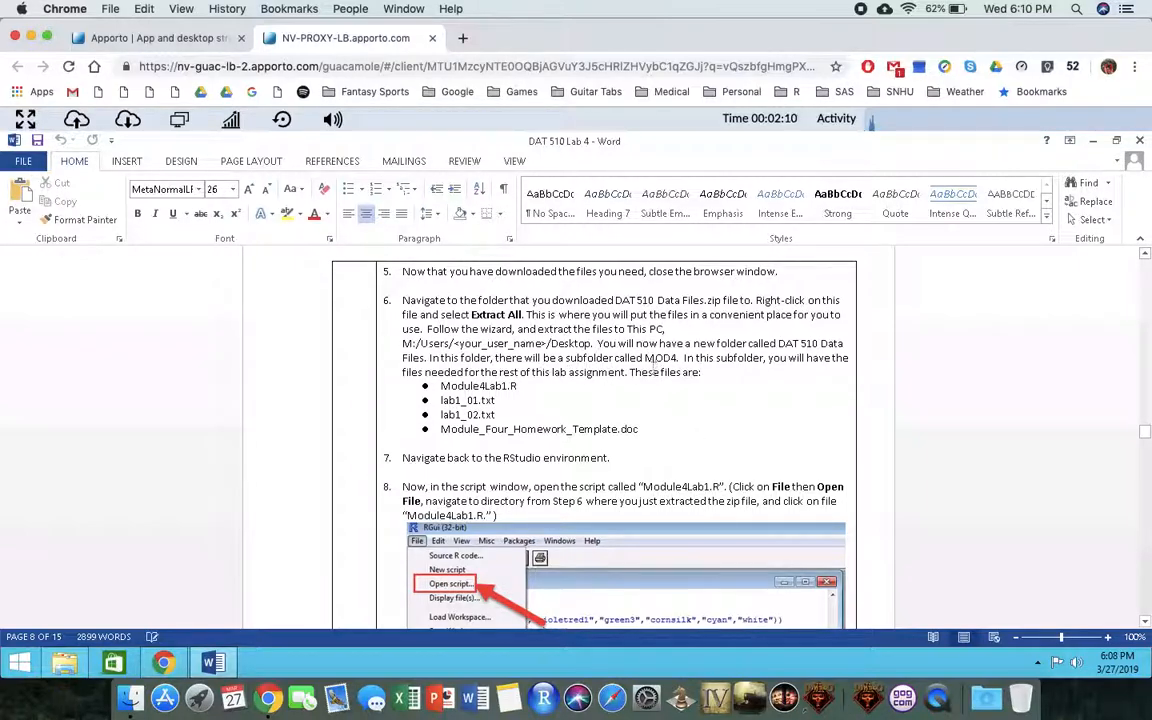
pyautogui.scroll(-3, 655, 370)
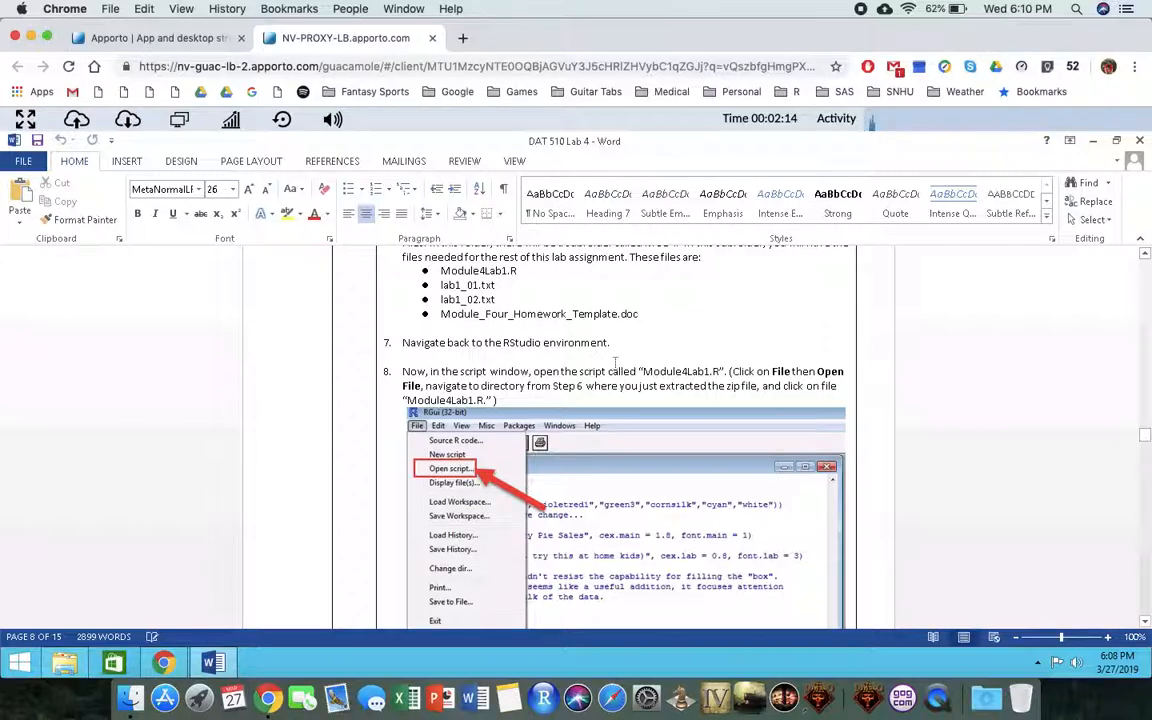
pyautogui.scroll(-3, 624, 362)
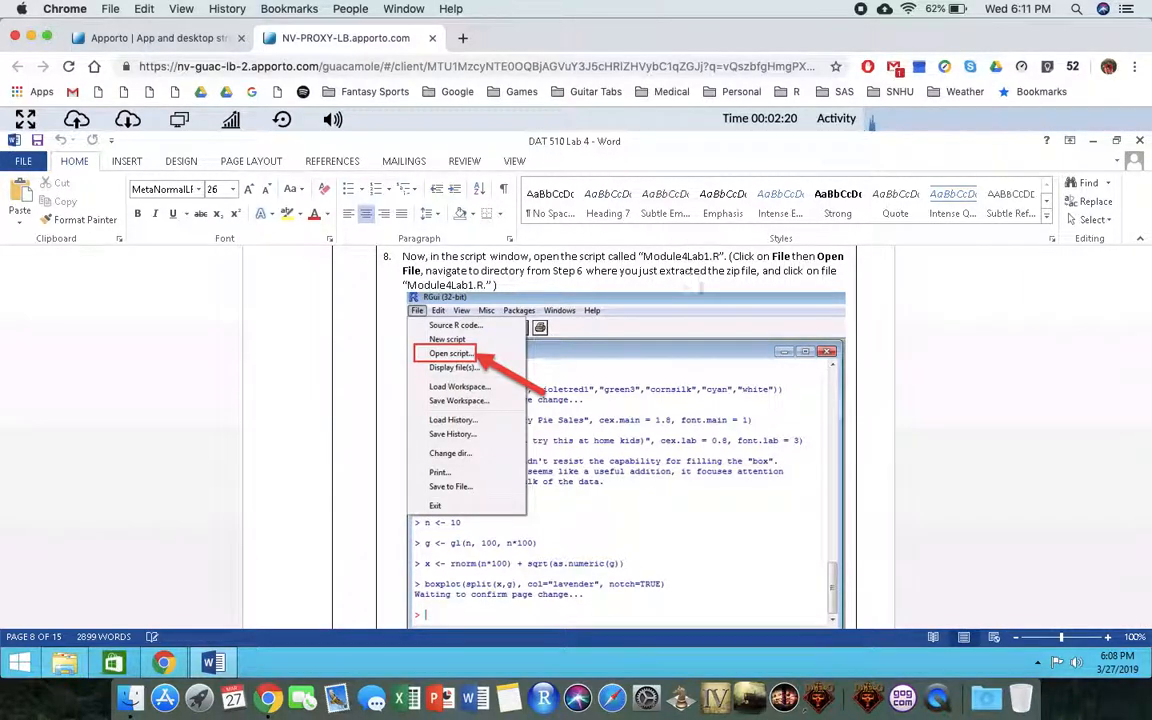
# Minimize the lab guide and the Documents folder window, and launch RStudio from the desktop.
pyautogui.click(1095, 141)
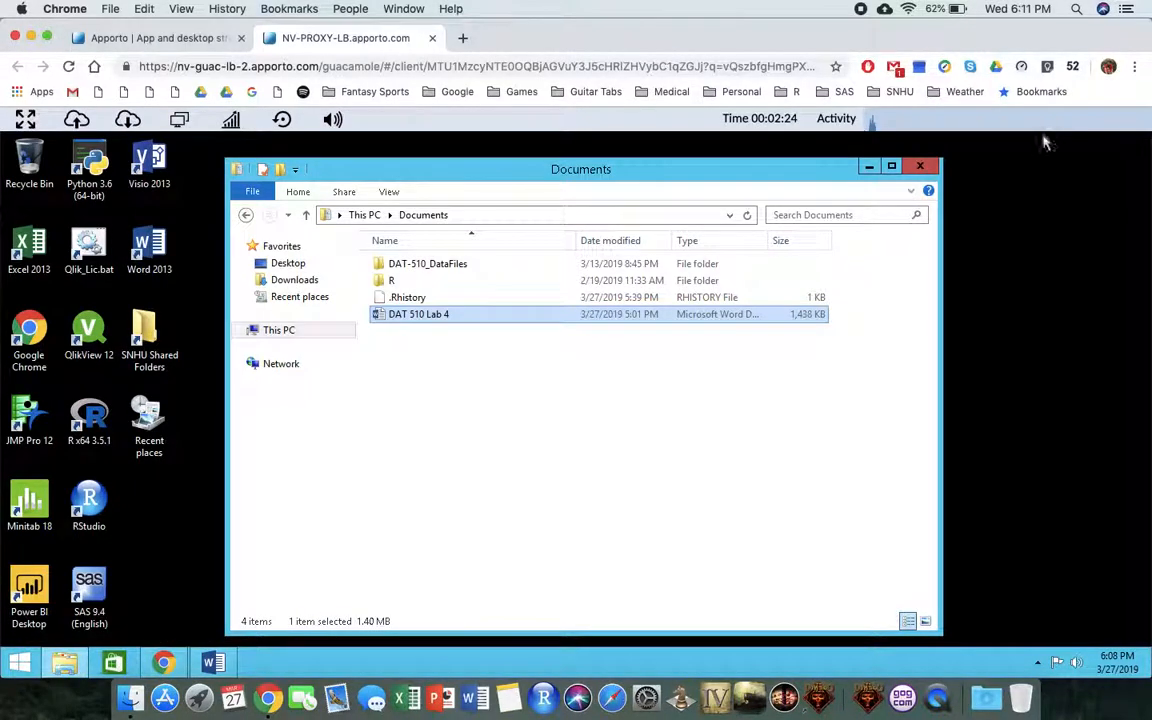
pyautogui.click(866, 167)
pyautogui.doubleClick(96, 511)
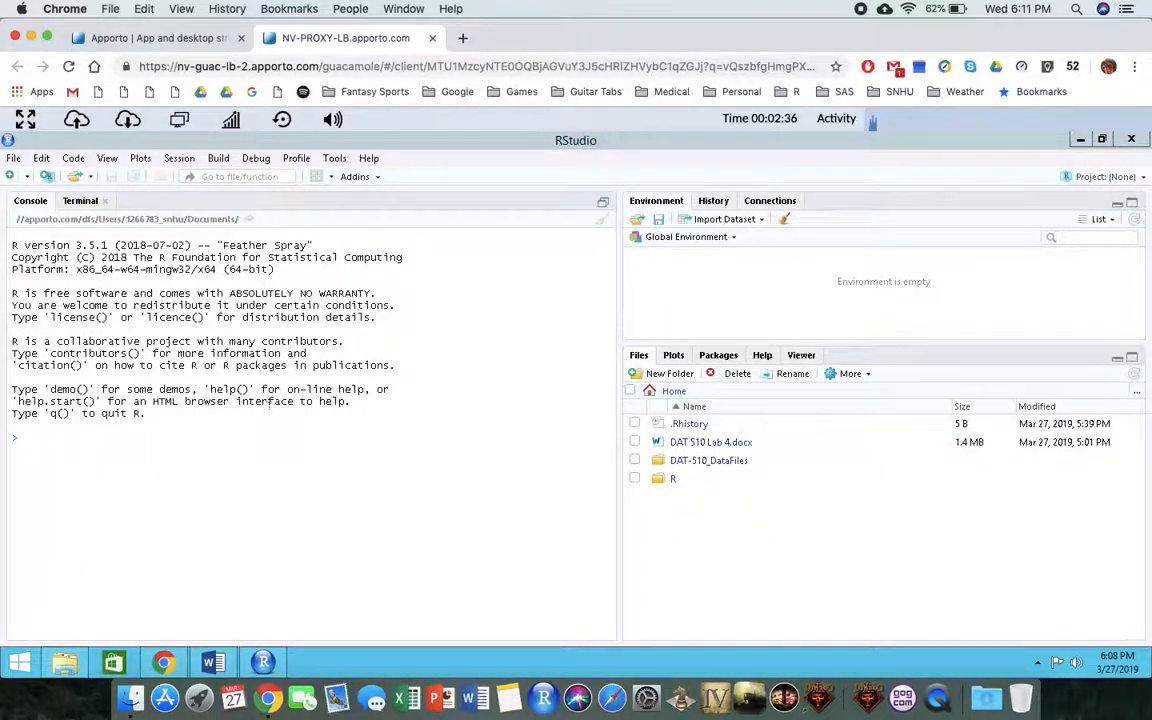
# Open the script Module4Lab1.R from the MOD4 folder inside DAT-510_DataFiles in RStudio.
pyautogui.click(14, 159)
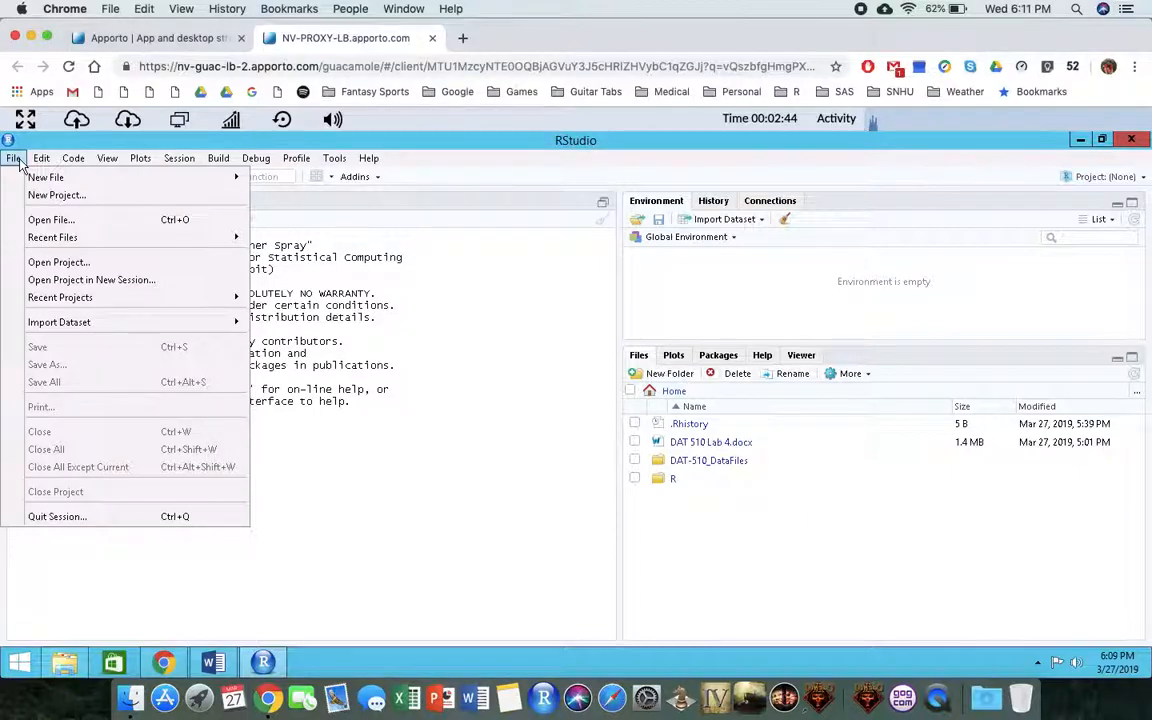
pyautogui.click(66, 224)
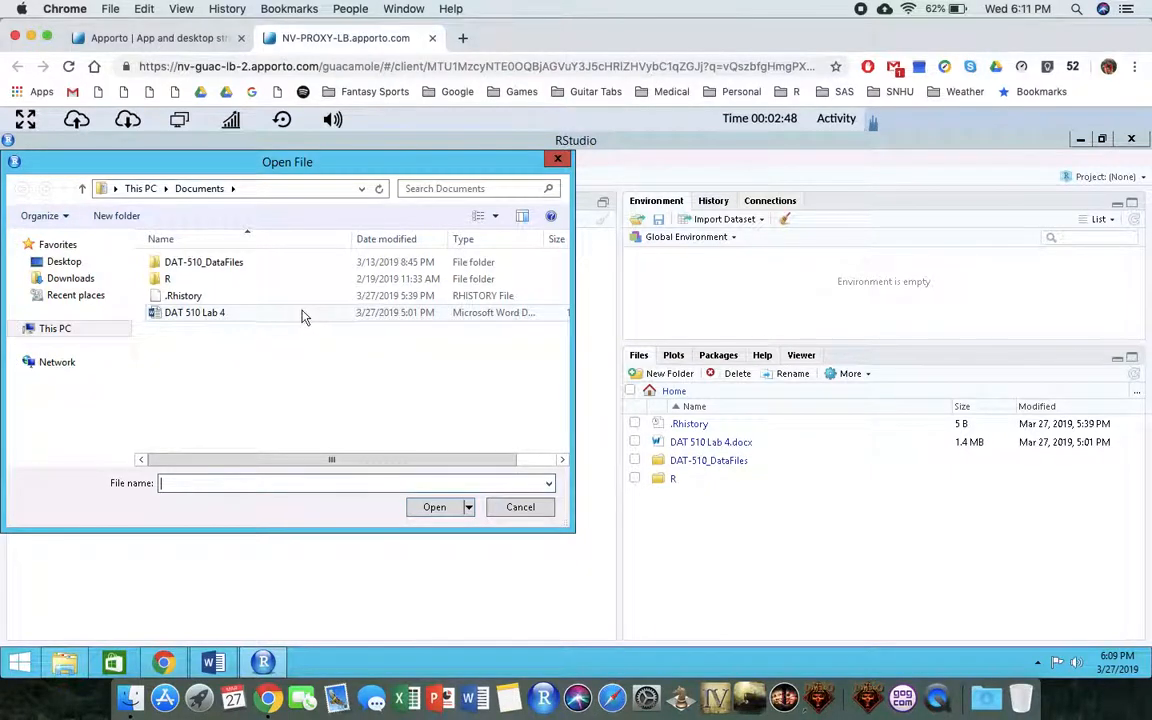
pyautogui.moveTo(274, 156); pyautogui.dragTo(564, 161)
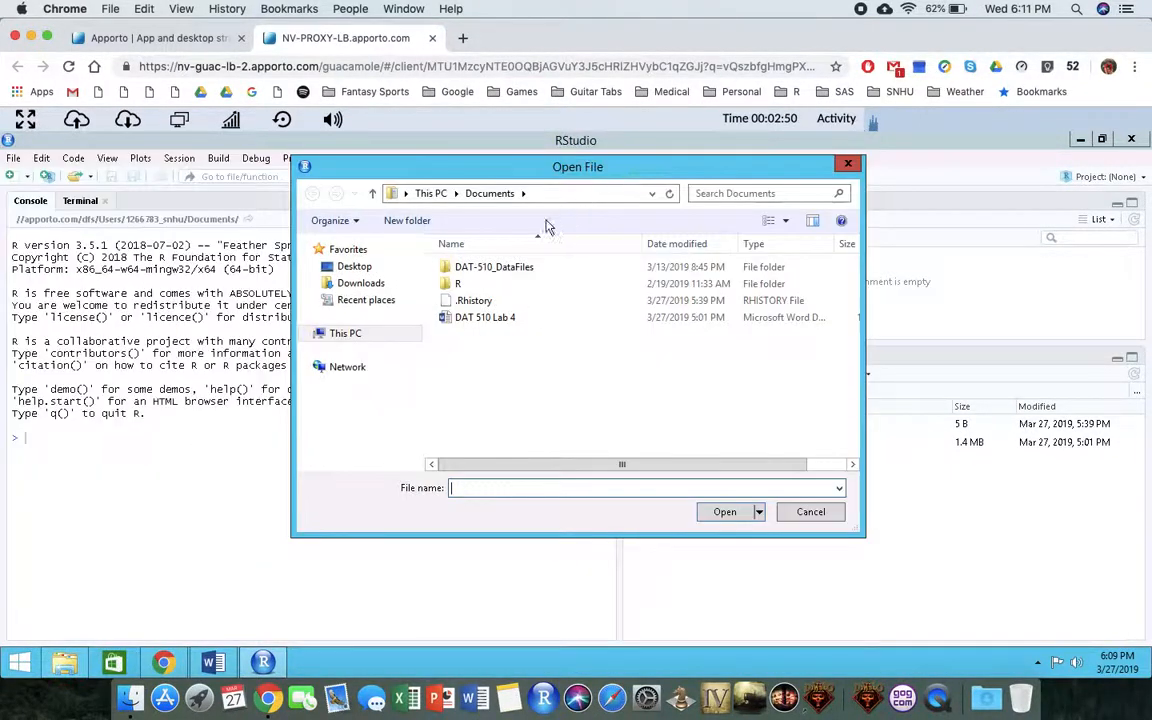
pyautogui.doubleClick(490, 272)
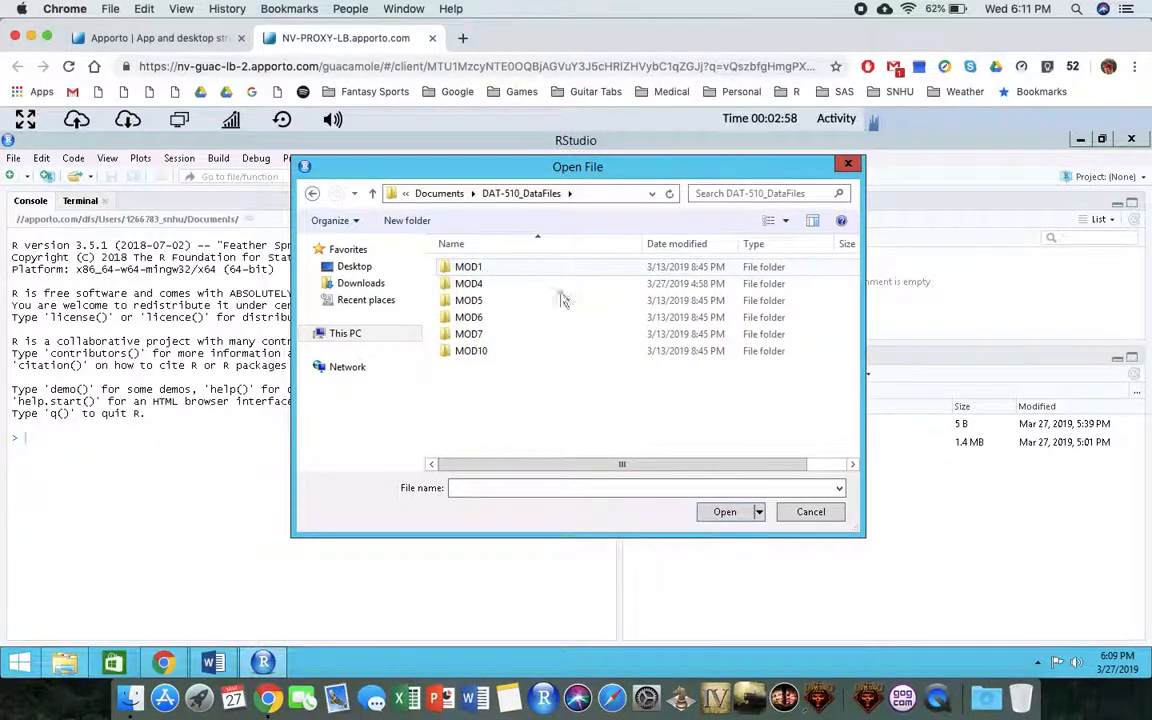
pyautogui.doubleClick(470, 284)
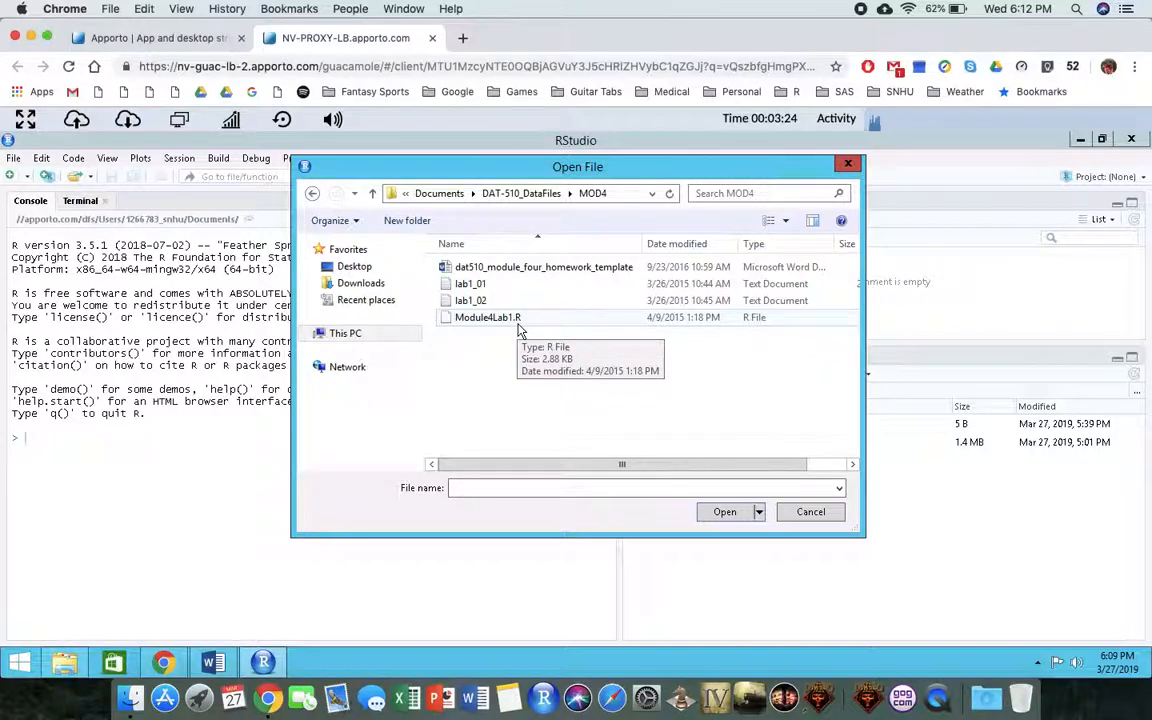
pyautogui.click(480, 319)
pyautogui.click(716, 517)
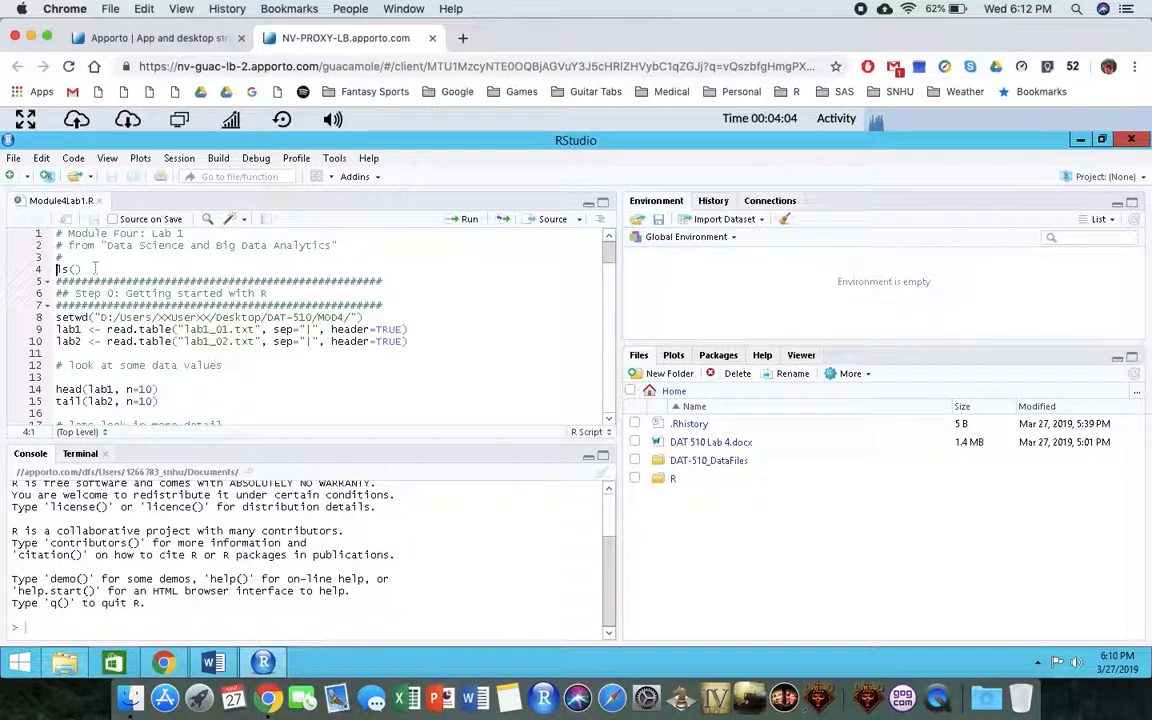
# Select the ls() command on line 4 of the script and run only that selection.
pyautogui.moveTo(95, 268); pyautogui.dragTo(61, 281)
pyautogui.rightClick(67, 278)
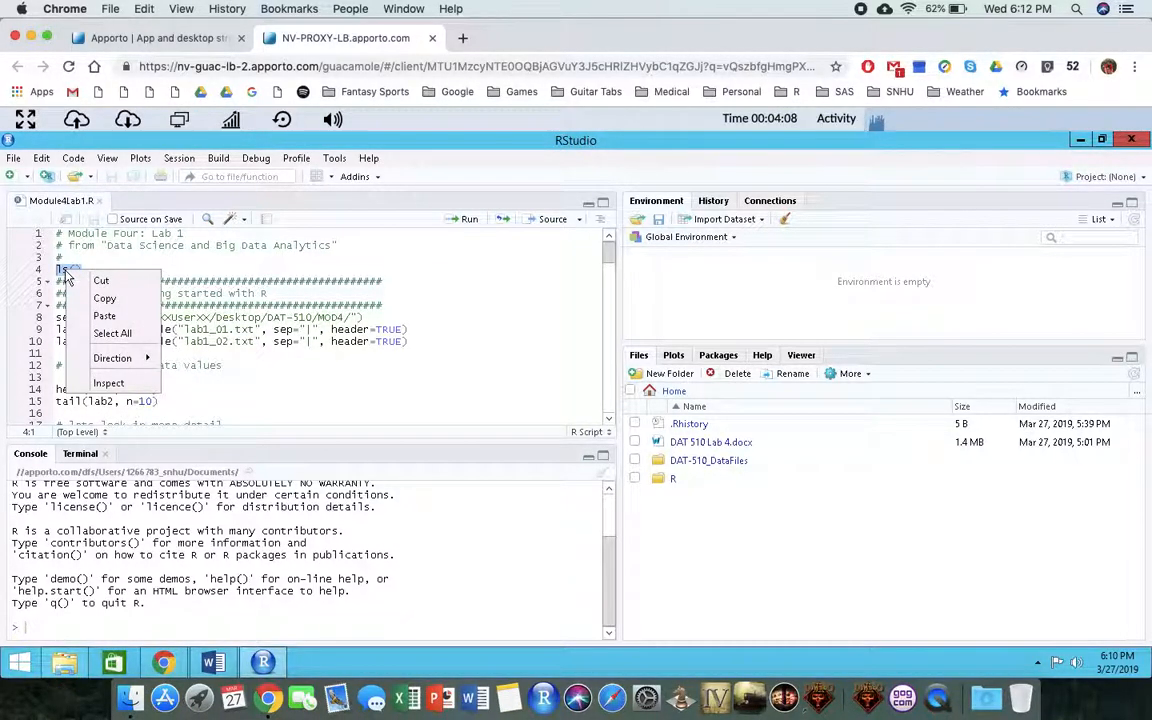
pyautogui.click(76, 160)
pyautogui.click(76, 160)
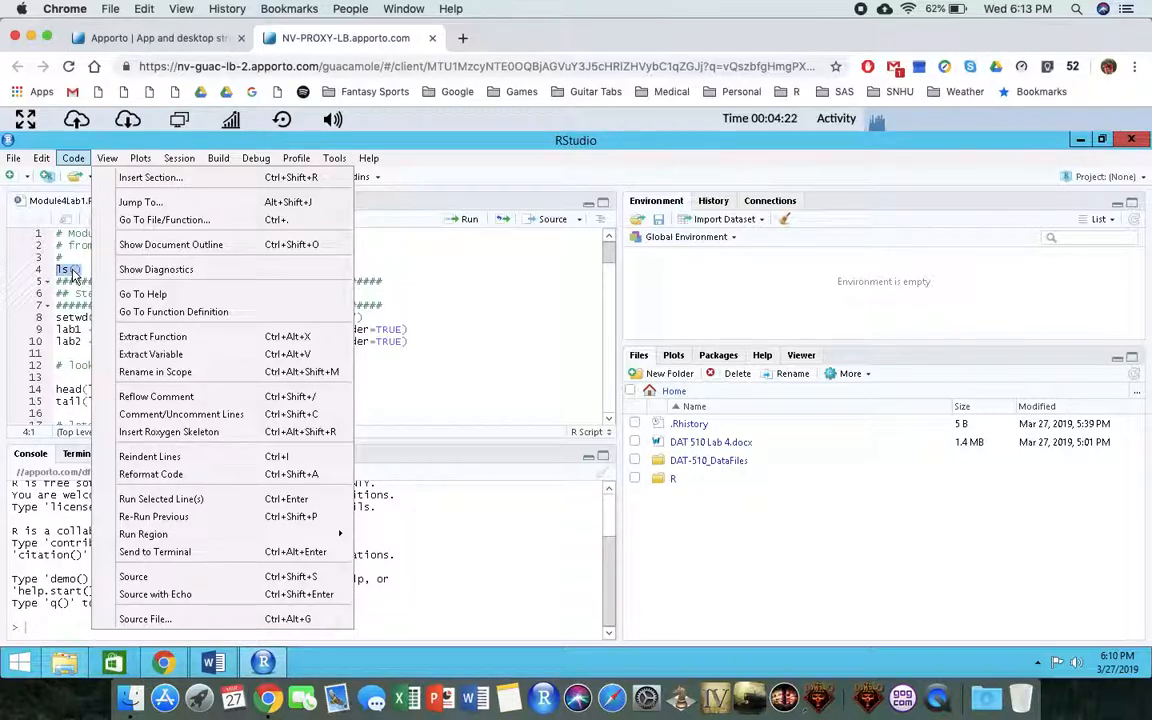
pyautogui.press('Escape')
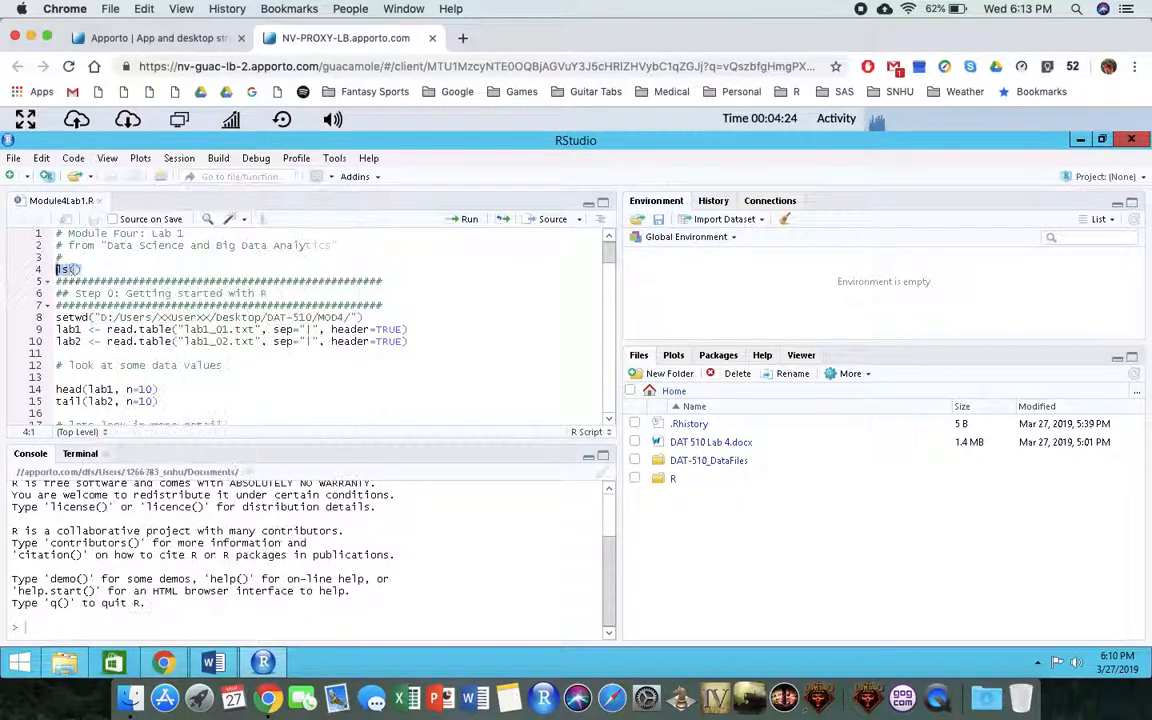
pyautogui.rightClick(76, 278)
pyautogui.click(74, 160)
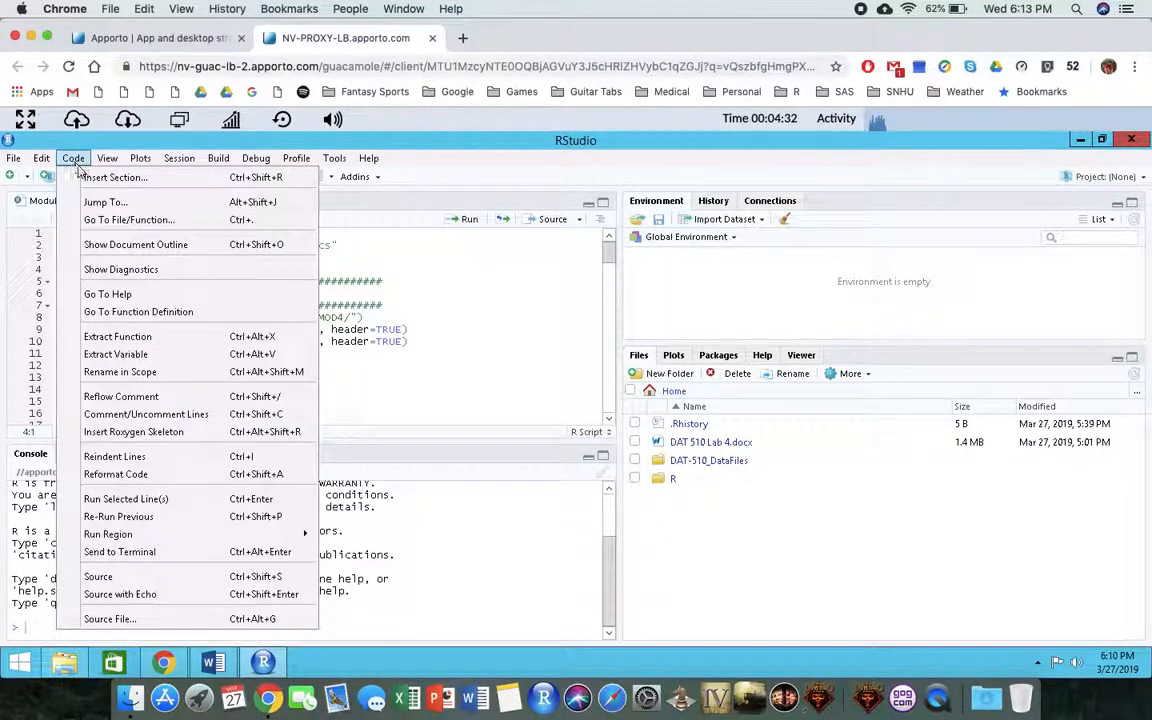
pyautogui.click(166, 504)
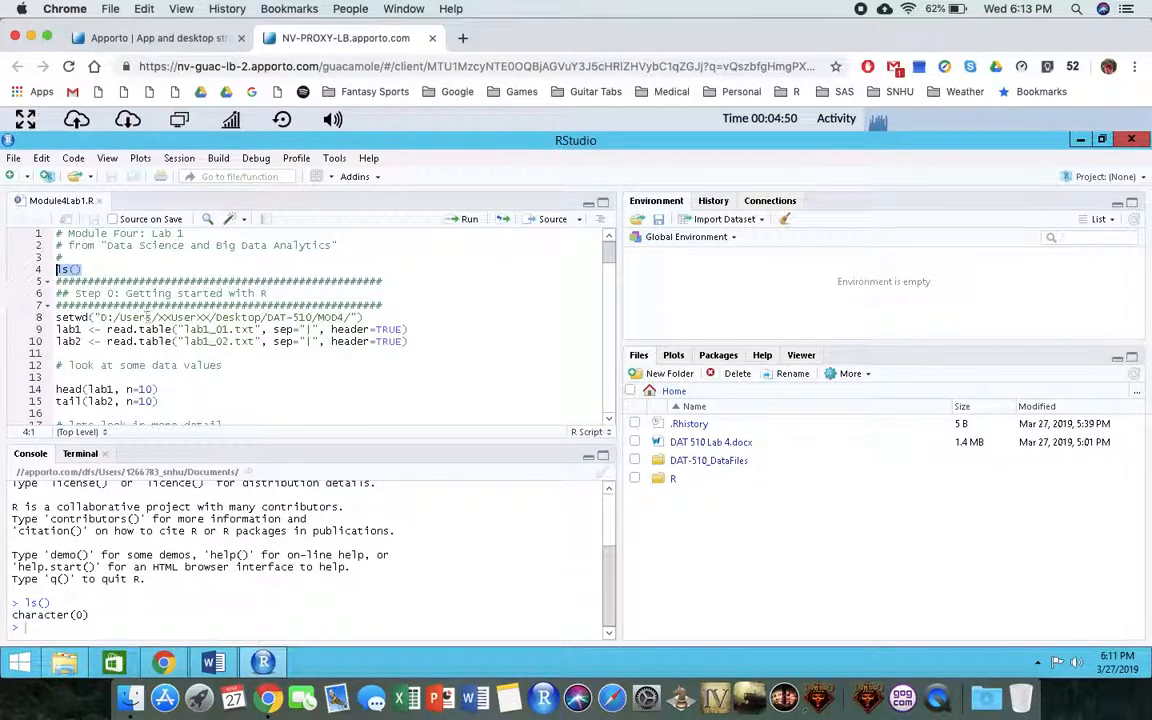
# Minimize RStudio, switch to File Explorer and open the MOD4 folder inside DAT-510_DataFiles.
pyautogui.click(66, 317)
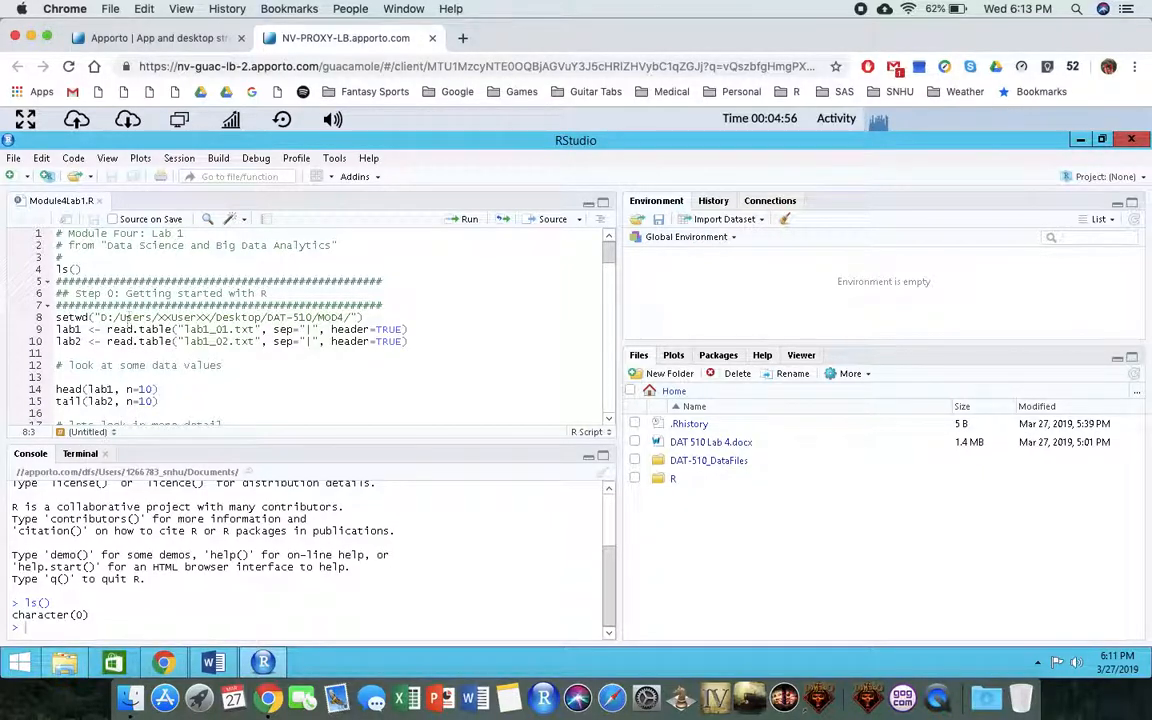
pyautogui.click(1078, 146)
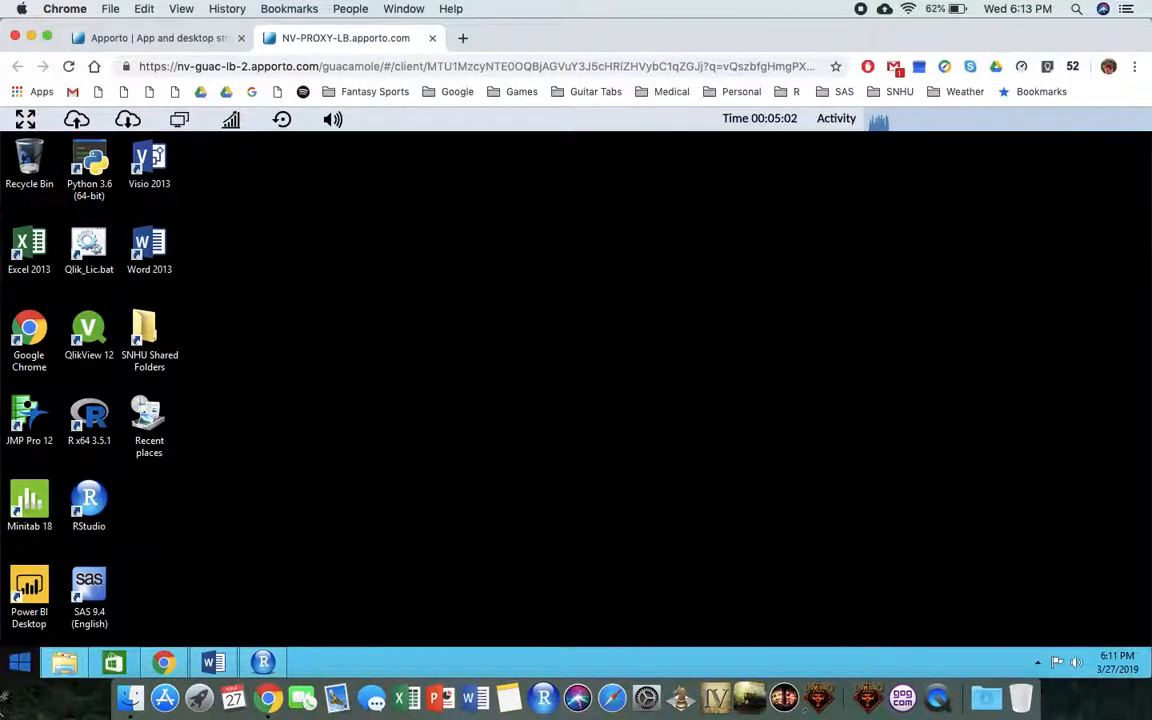
pyautogui.click(78, 671)
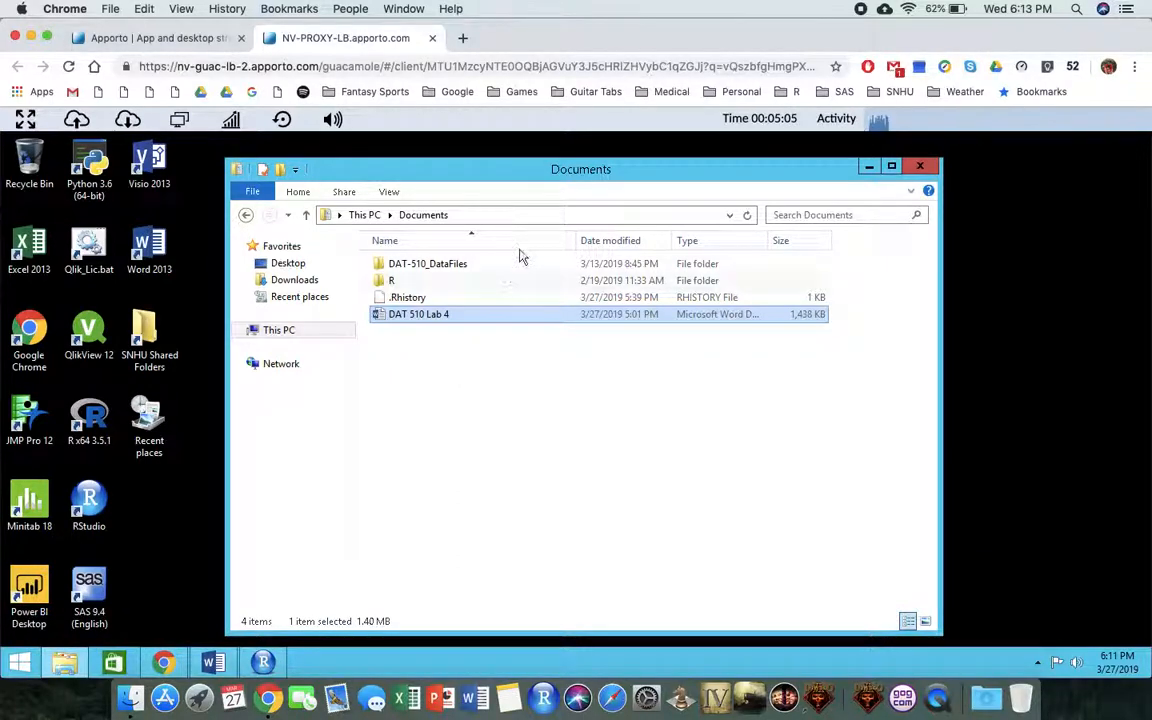
pyautogui.click(418, 266)
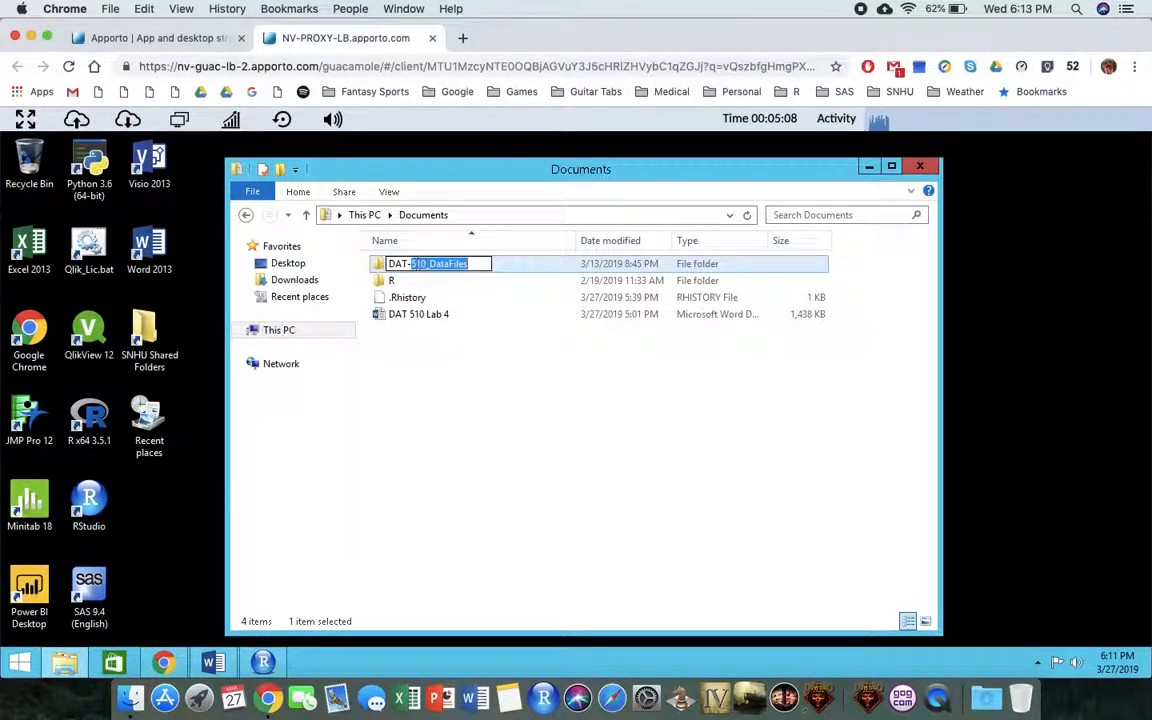
pyautogui.doubleClick(433, 268)
pyautogui.doubleClick(405, 281)
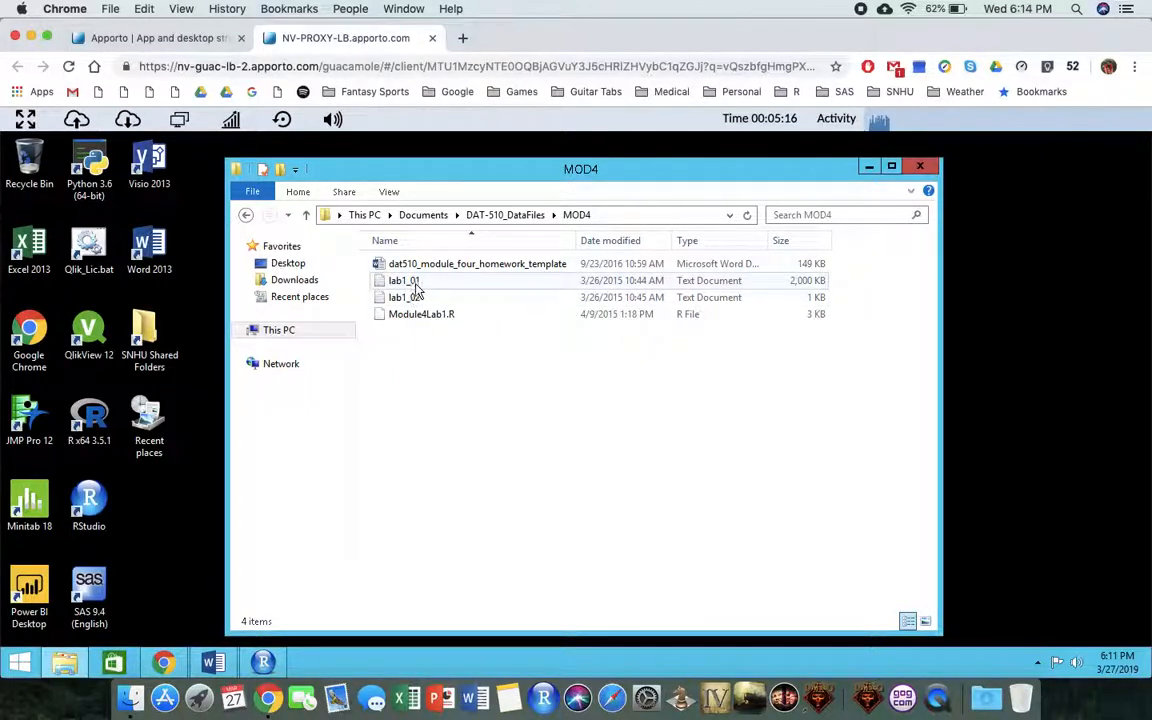
# Copy the MOD4 folder's address as text and minimize the folder window.
pyautogui.rightClick(583, 222)
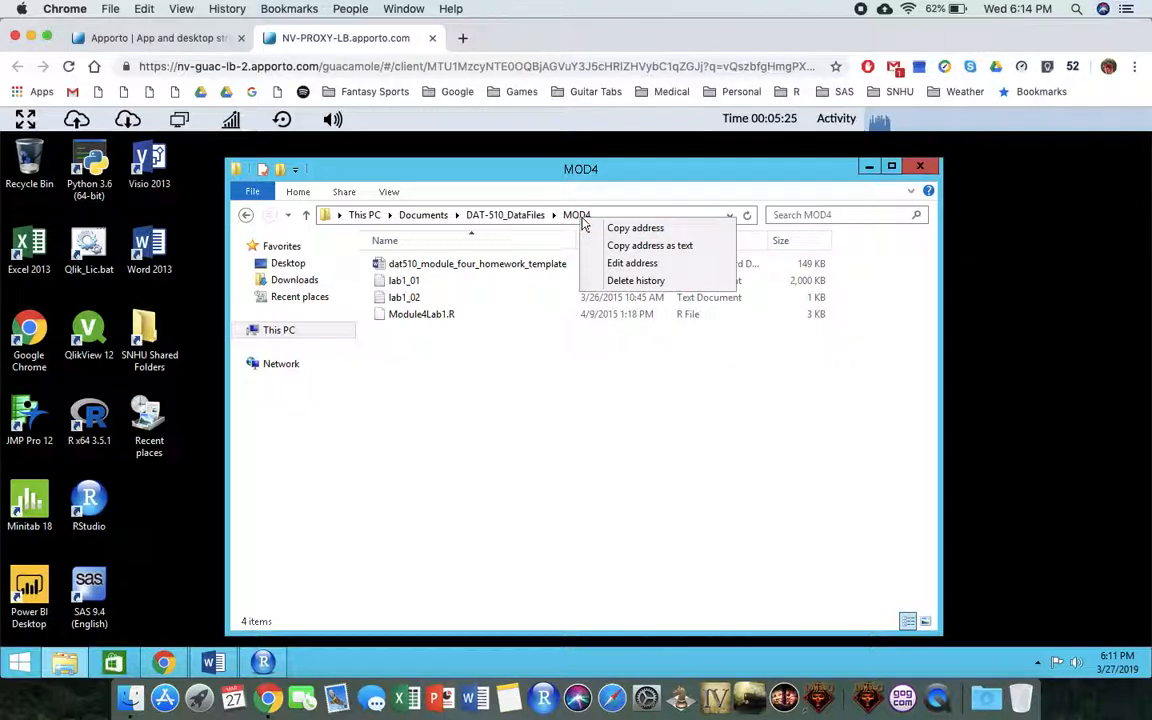
pyautogui.click(623, 246)
pyautogui.click(868, 166)
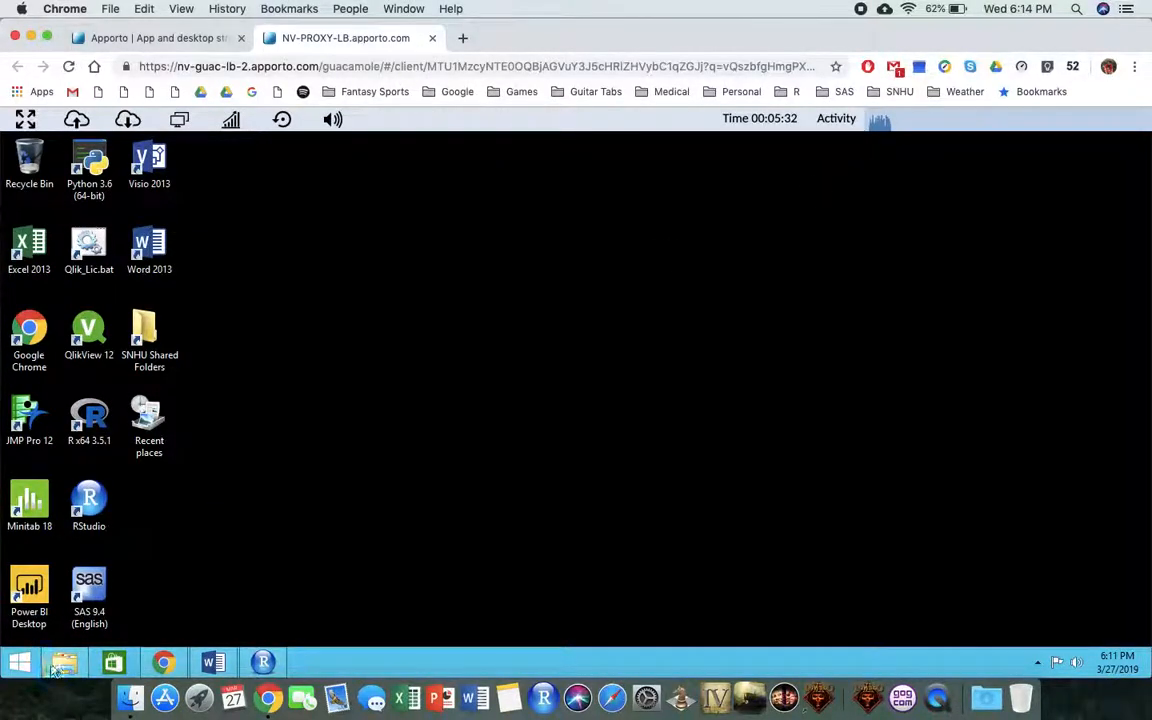
# Switch back to RStudio and replace the path inside setwd() on line 8 with the copied MOD4 folder path.
pyautogui.click(262, 663)
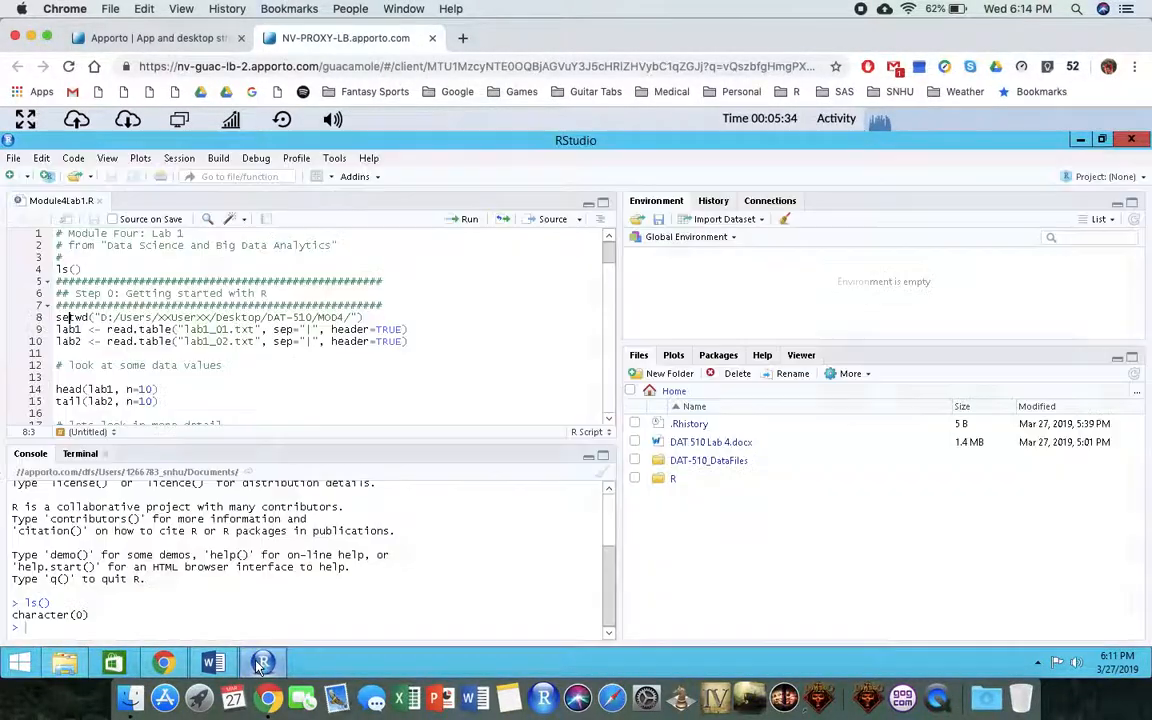
pyautogui.click(146, 317)
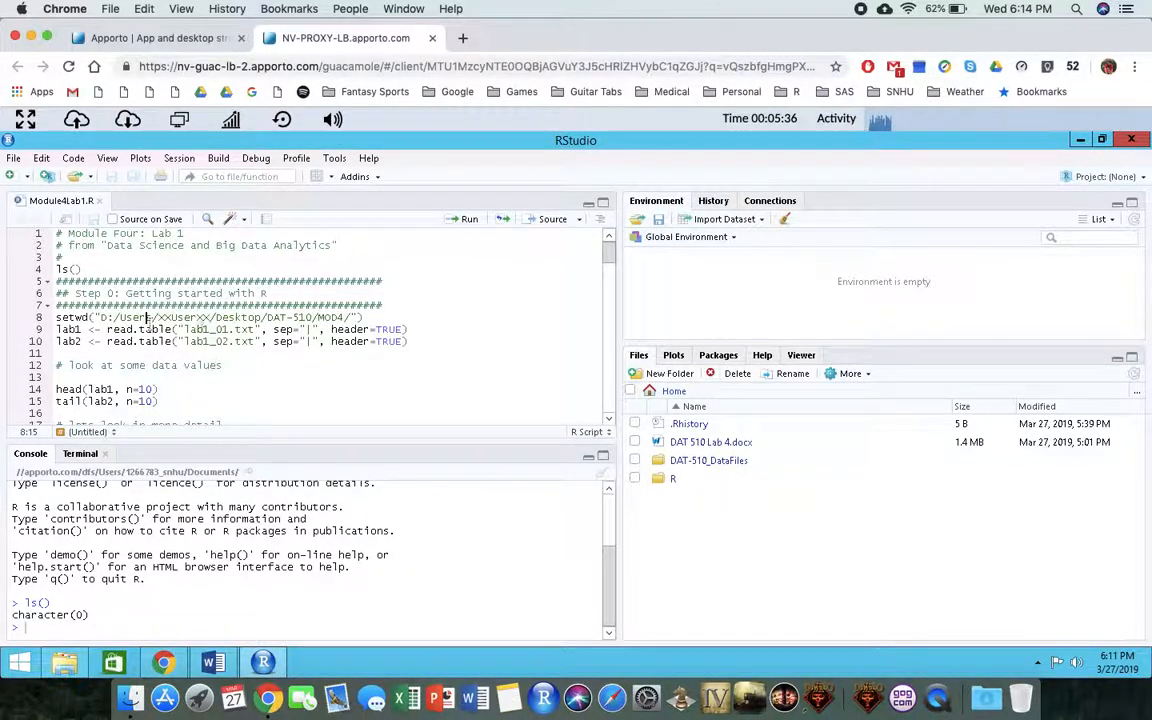
pyautogui.moveTo(346, 317); pyautogui.dragTo(100, 317)
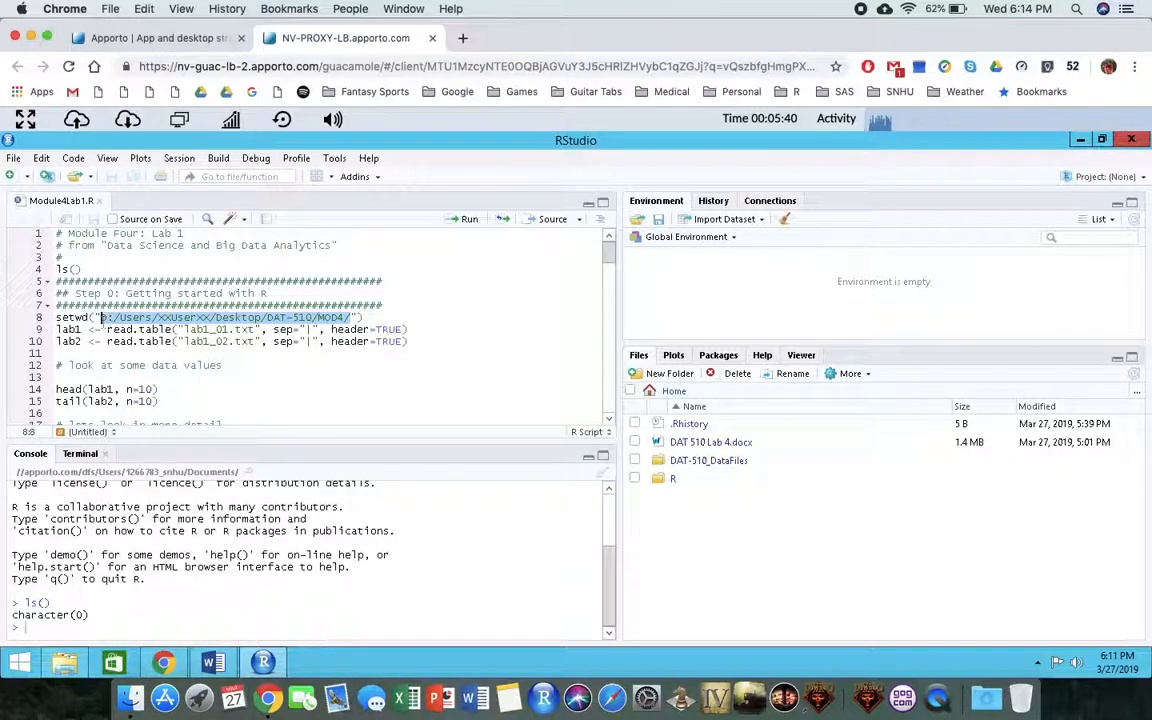
pyautogui.rightClick(132, 320)
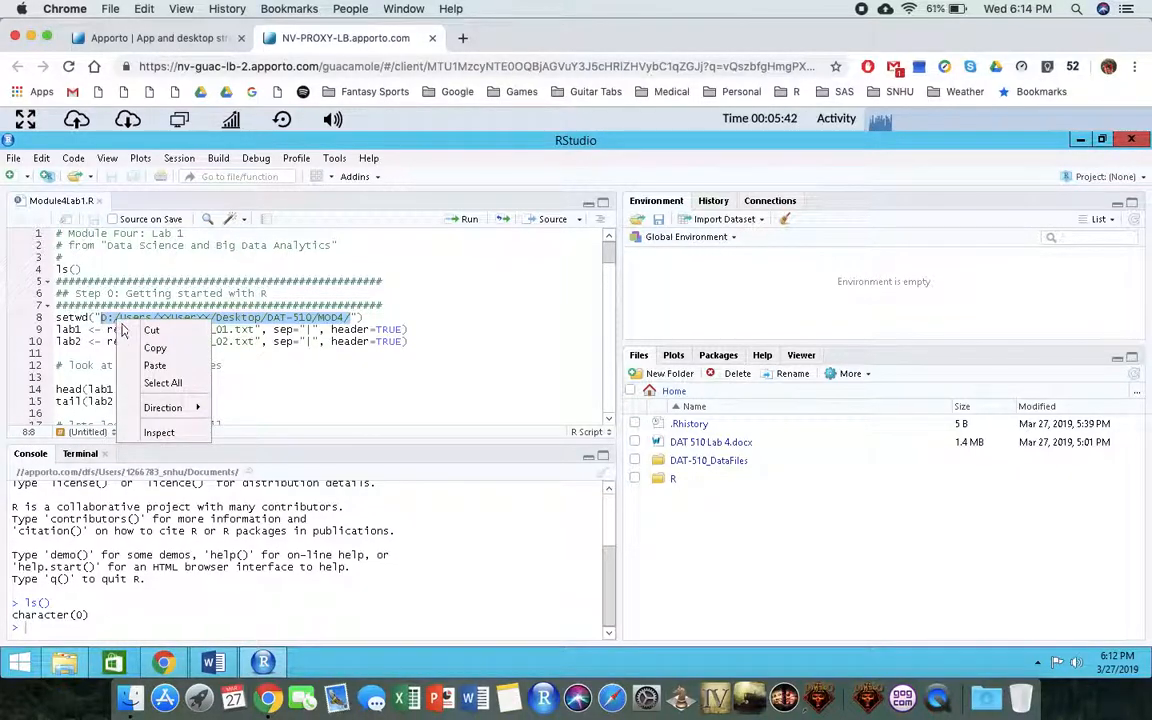
pyautogui.click(157, 364)
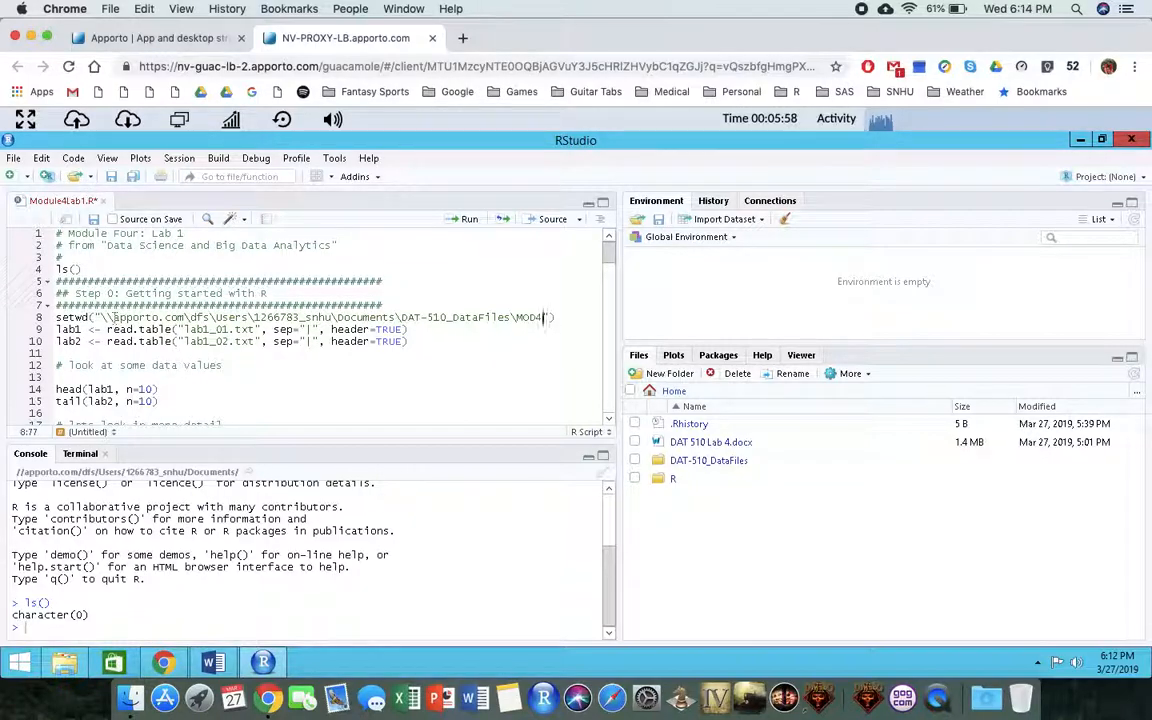
# Replace the two leading backslashes of the setwd() path with //.
pyautogui.click(113, 318)
pyautogui.press('BackSpace')
pyautogui.press('BackSpace')
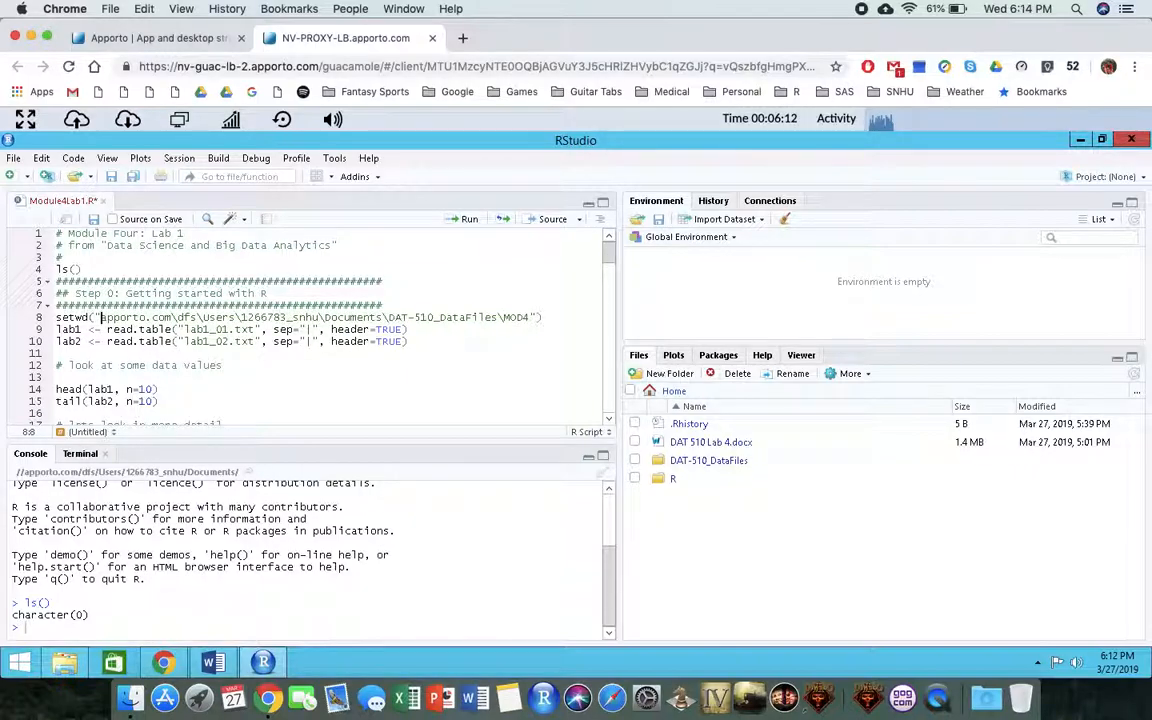
pyautogui.write('//')
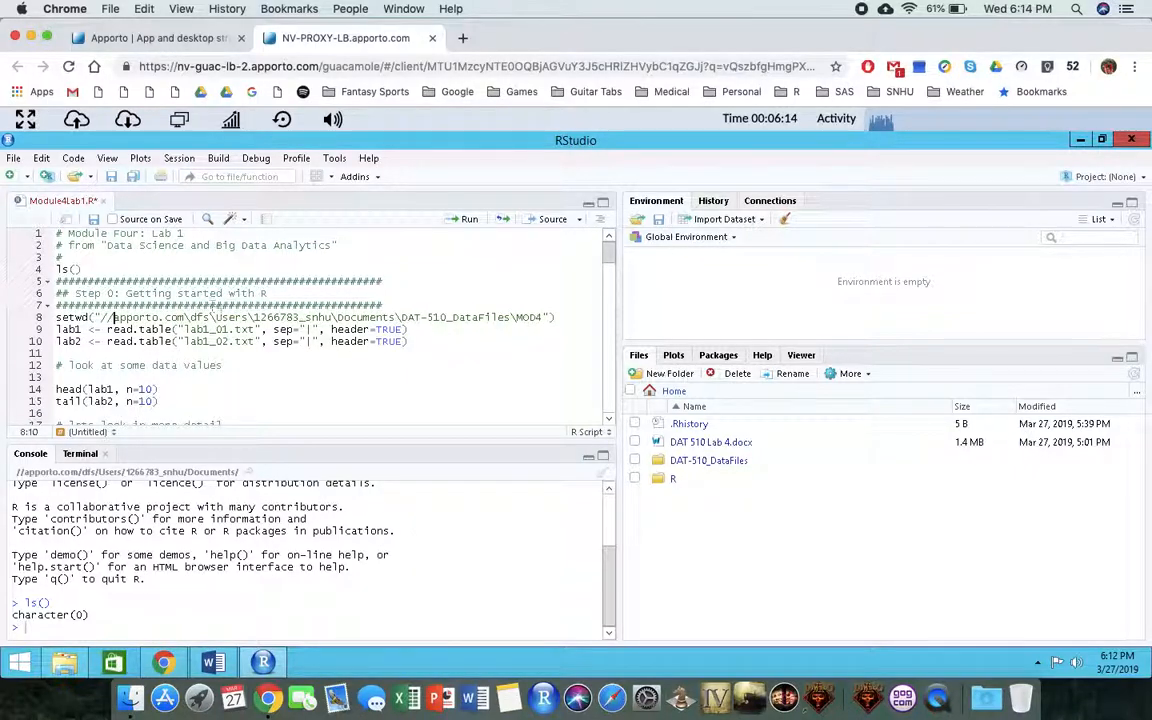
# Change every remaining backslash in the line 8 setwd() path to a forward slash, through to the one before MOD4.
pyautogui.click(190, 317)
pyautogui.press('BackSpace')
pyautogui.write('/')
pyautogui.press('BackSpace')
pyautogui.write('/')
pyautogui.click(255, 317)
pyautogui.press('BackSpace')
pyautogui.write('/')
pyautogui.click(337, 317)
pyautogui.press('BackSpace')
pyautogui.write('/')
pyautogui.click(401, 317)
pyautogui.press('BackSpace')
pyautogui.write('/')
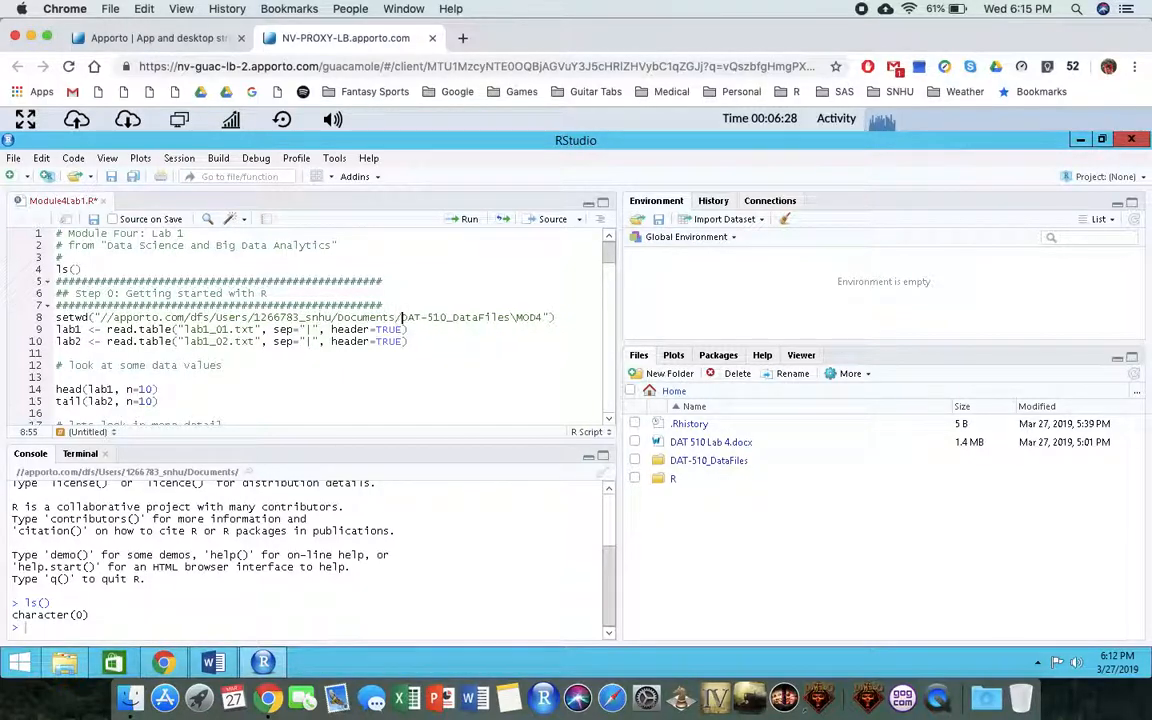
pyautogui.click(517, 317)
pyautogui.press('BackSpace')
pyautogui.write('/')
# Select the whole setwd() command on line 8 and run only that selection.
pyautogui.click(550, 338)
pyautogui.click(568, 317)
pyautogui.moveTo(564, 317); pyautogui.dragTo(56, 317)
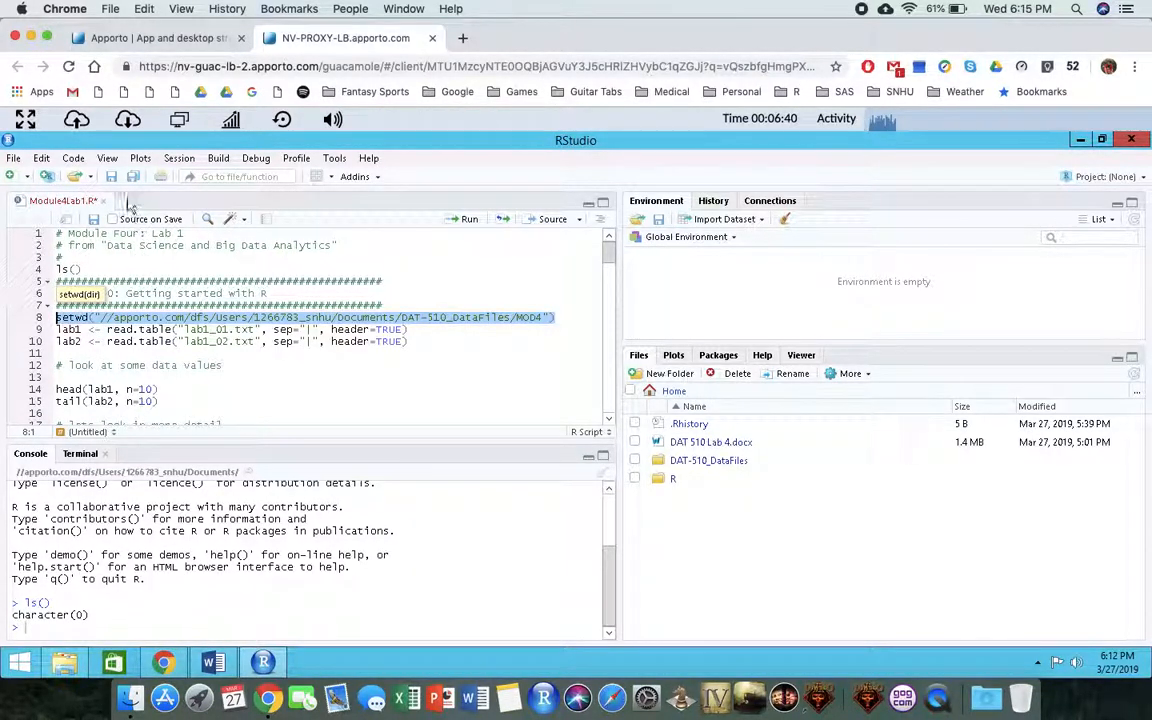
pyautogui.click(73, 158)
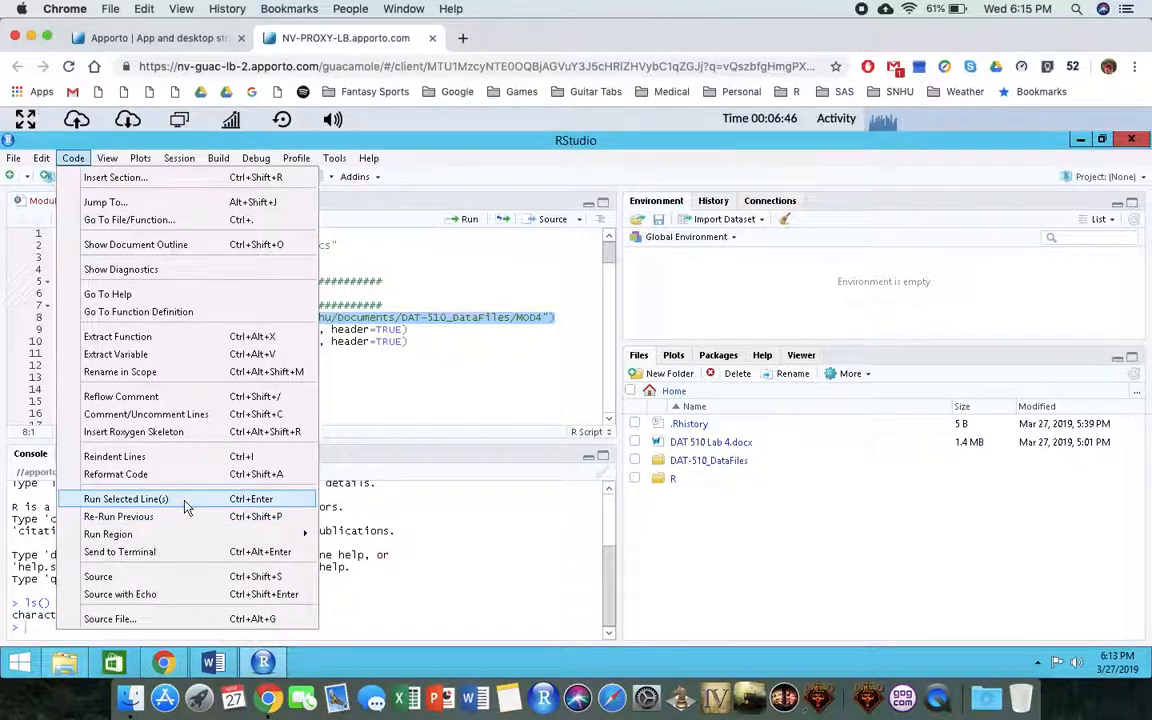
pyautogui.click(126, 499)
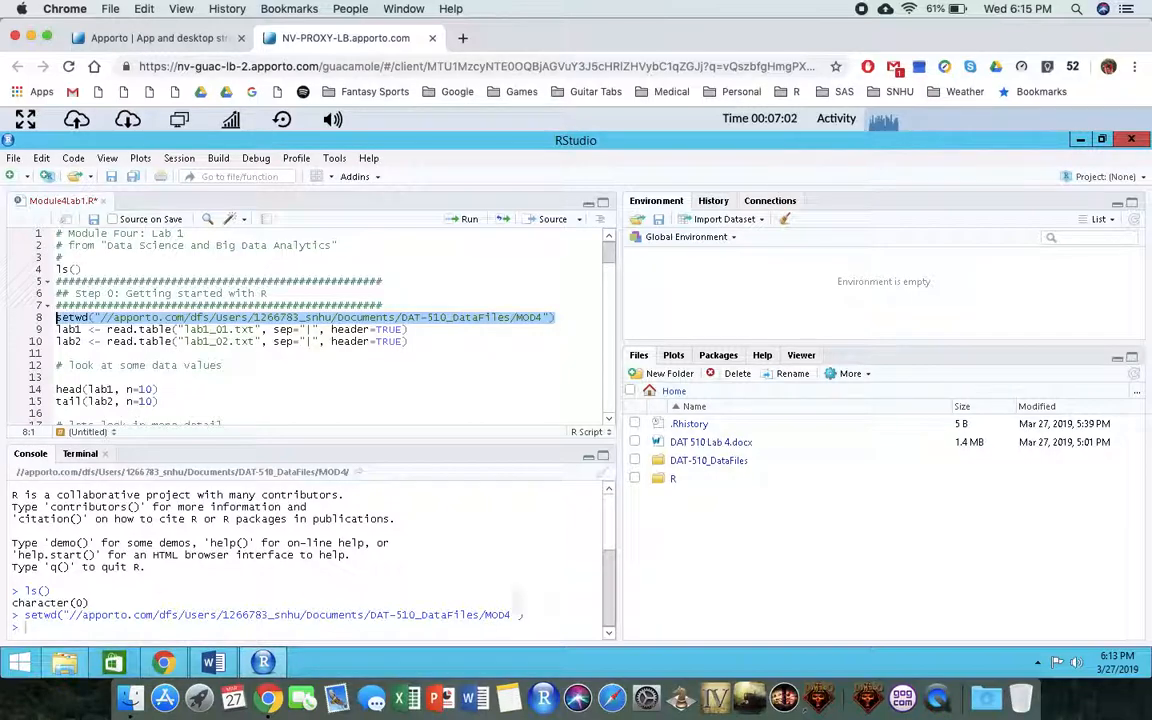
# Select lines 9 and 10 and run them to read lab1_01.txt into lab1 and lab1_02.txt into lab2.
pyautogui.click(425, 343)
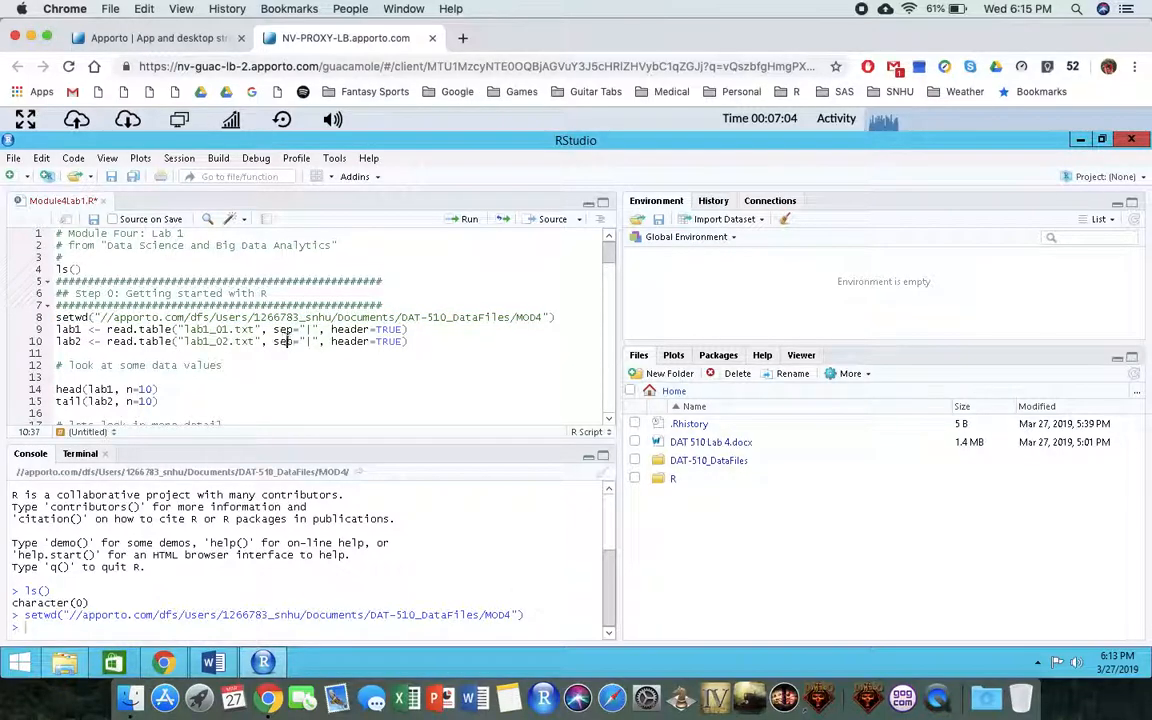
pyautogui.moveTo(408, 341); pyautogui.dragTo(44, 330)
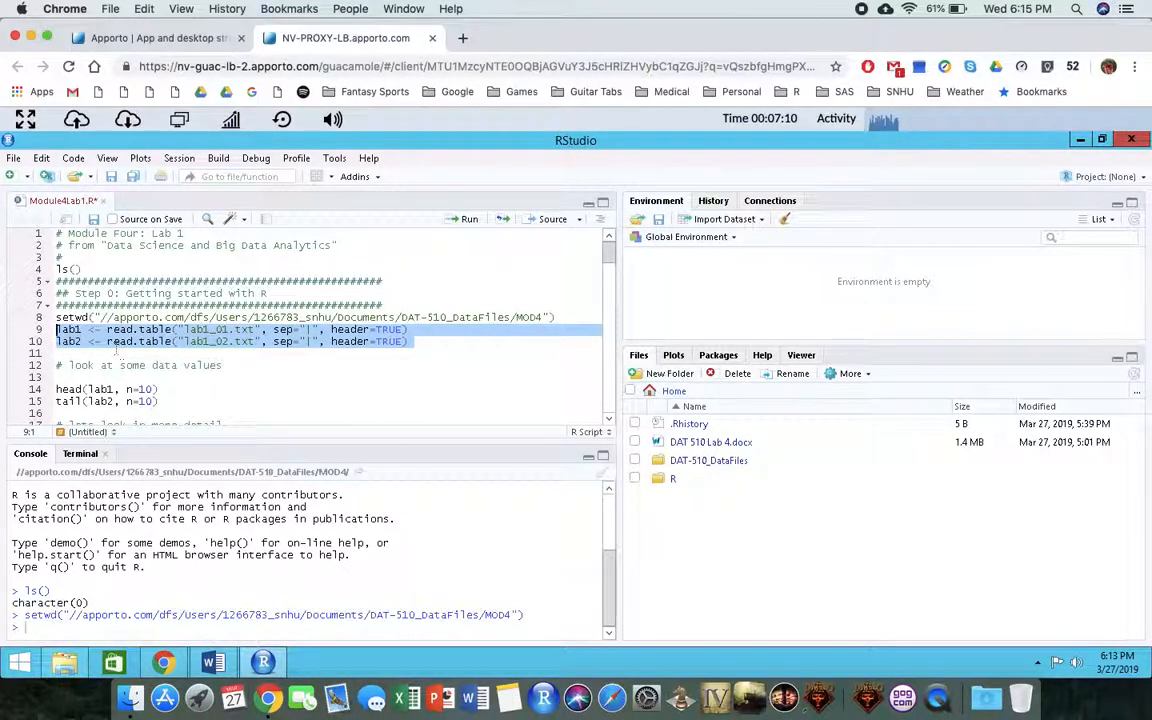
pyautogui.click(78, 342)
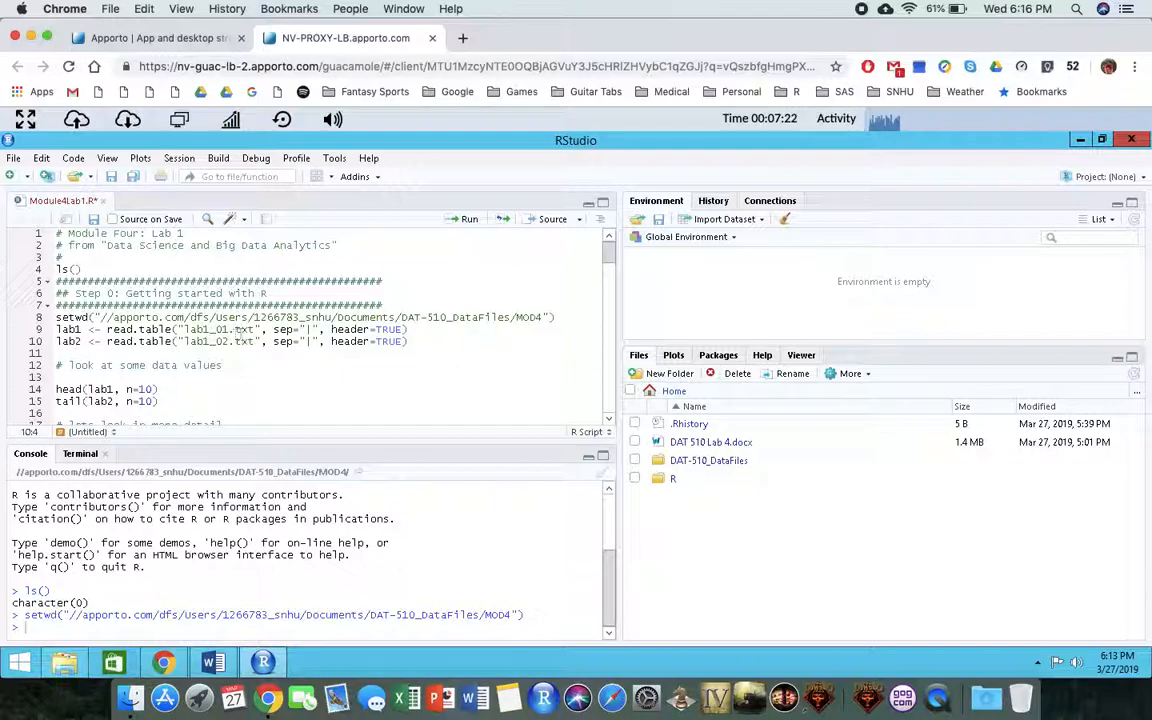
pyautogui.click(440, 342)
pyautogui.moveTo(415, 341); pyautogui.dragTo(62, 329)
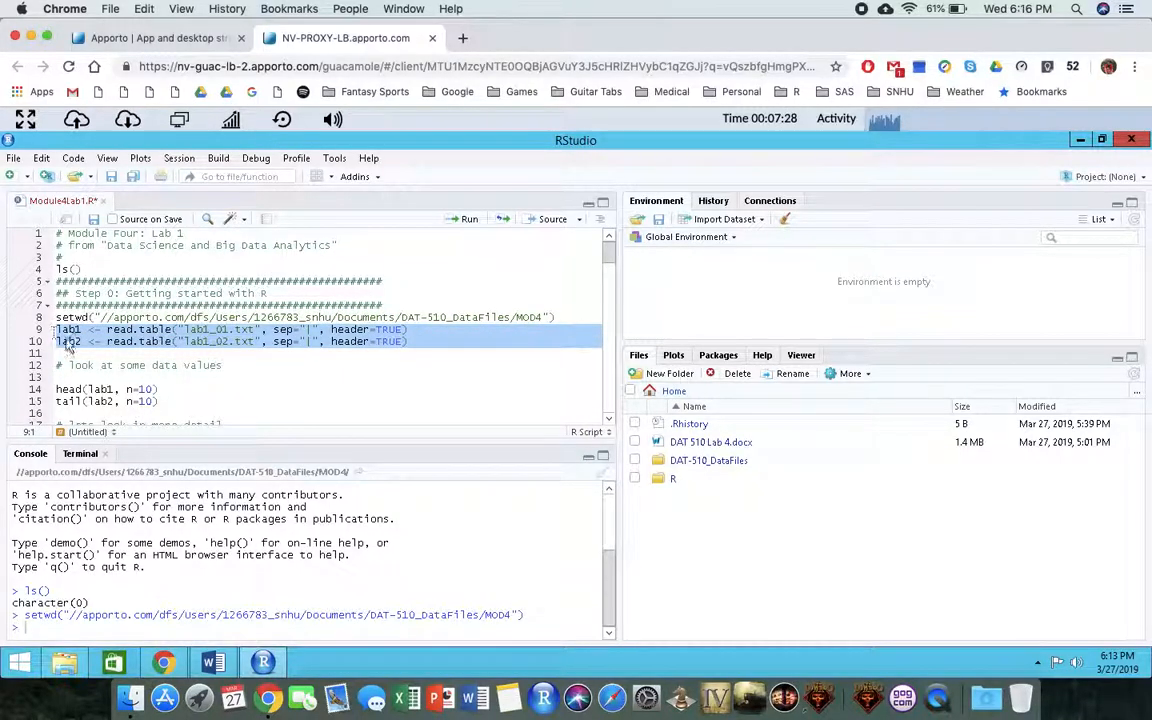
pyautogui.rightClick(96, 339)
pyautogui.moveTo(141, 434)
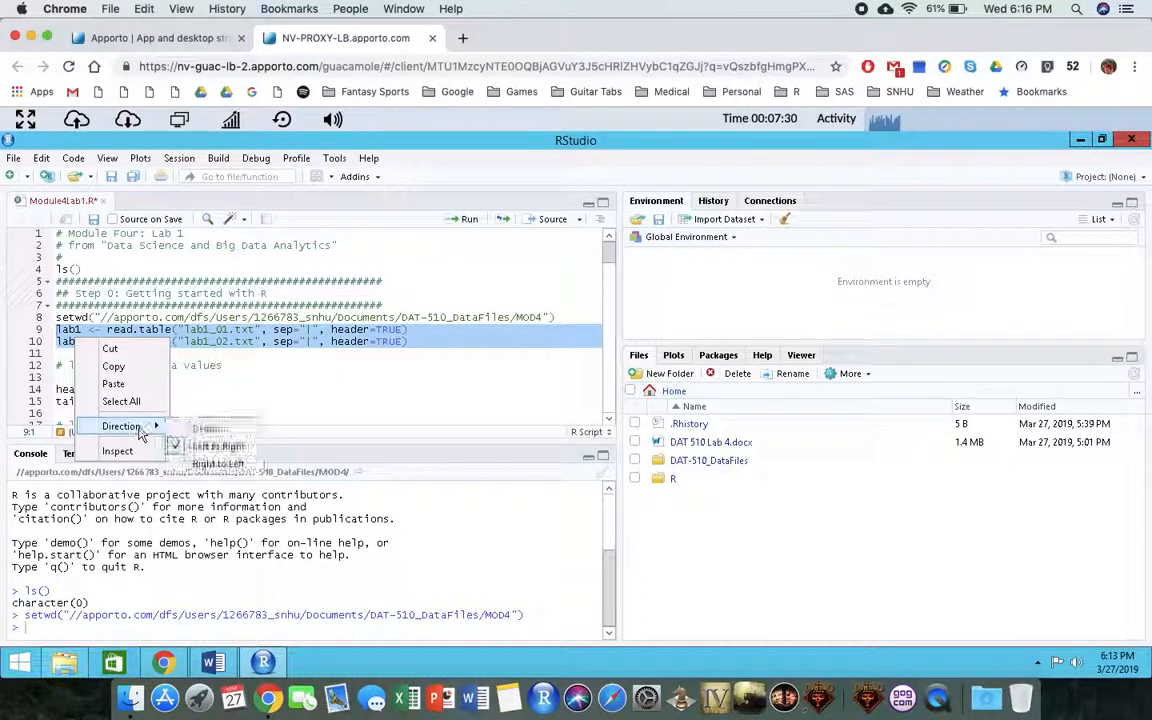
pyautogui.click(75, 160)
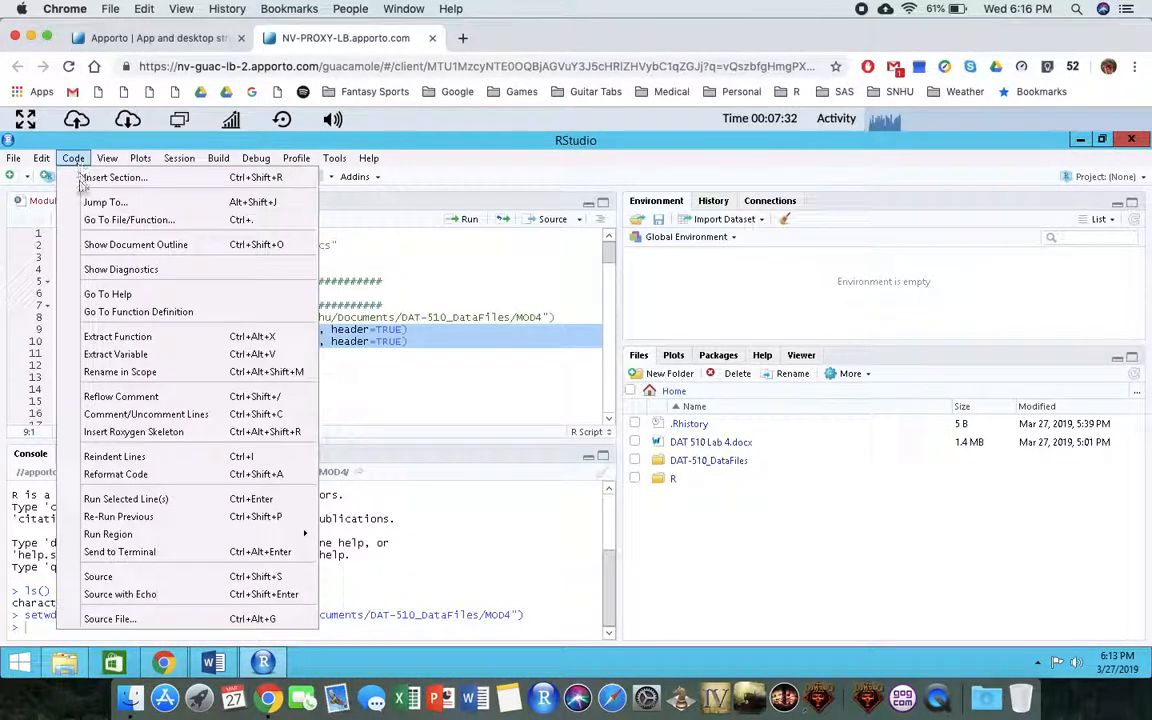
pyautogui.click(195, 500)
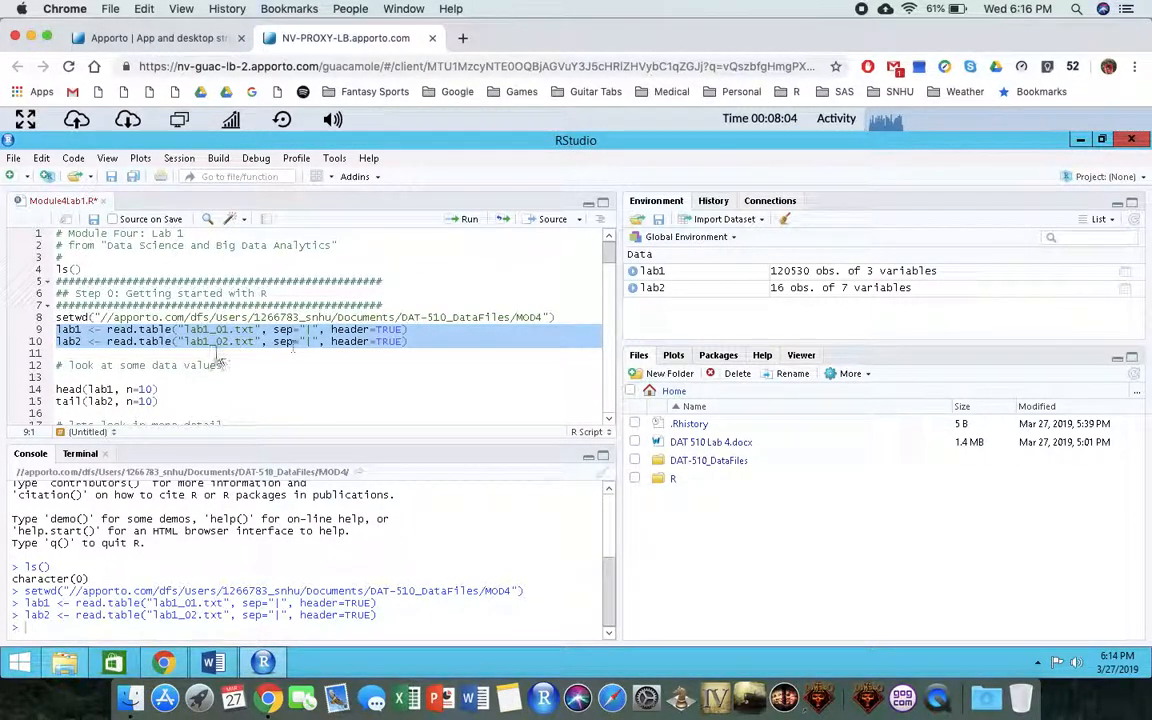
# Expand lab1 and lab2 in the environment to inspect their variables, enlarge the pane to fit, and collapse both.
pyautogui.click(632, 273)
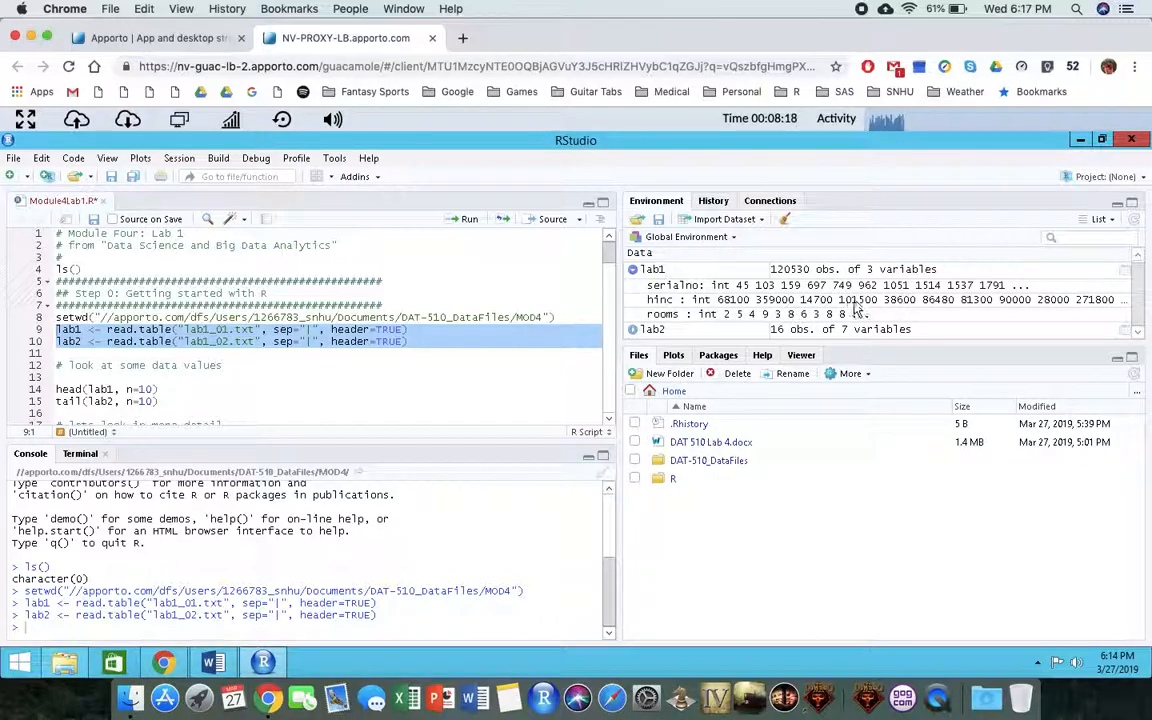
pyautogui.click(633, 330)
pyautogui.moveTo(785, 348); pyautogui.dragTo(766, 510)
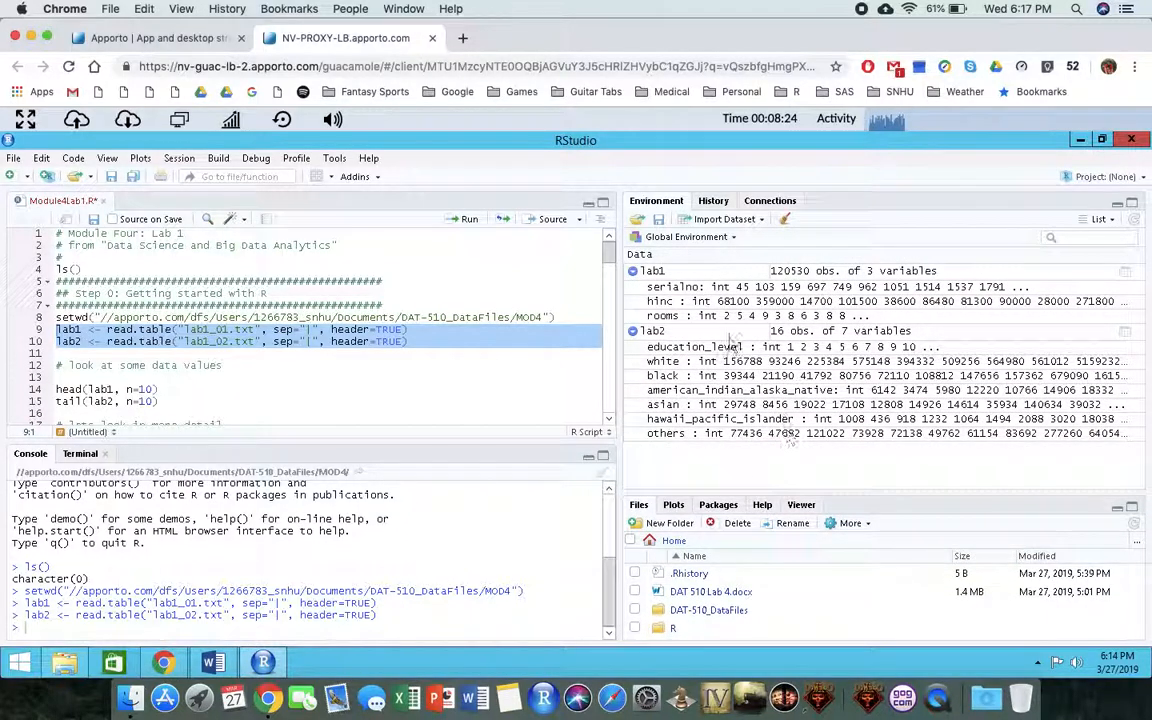
pyautogui.click(633, 271)
pyautogui.click(633, 288)
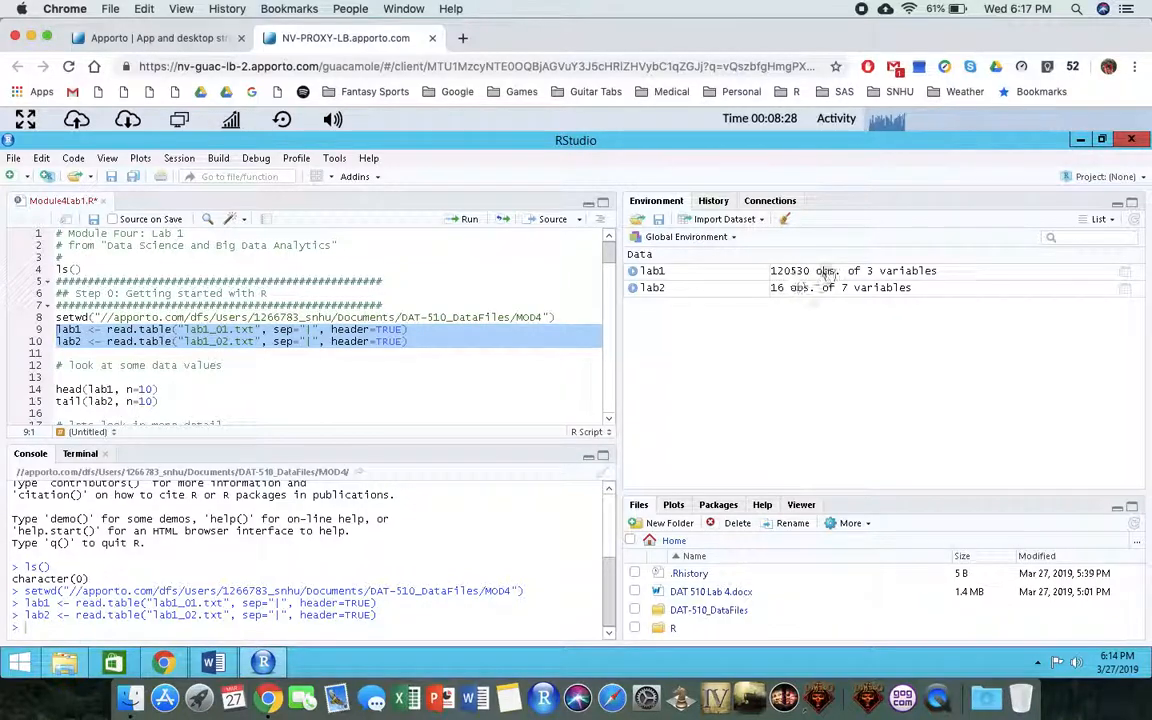
# View the lab1 data as a table, close it, and highlight the names lab1 and lab2 on lines 9 and 10.
pyautogui.click(1126, 274)
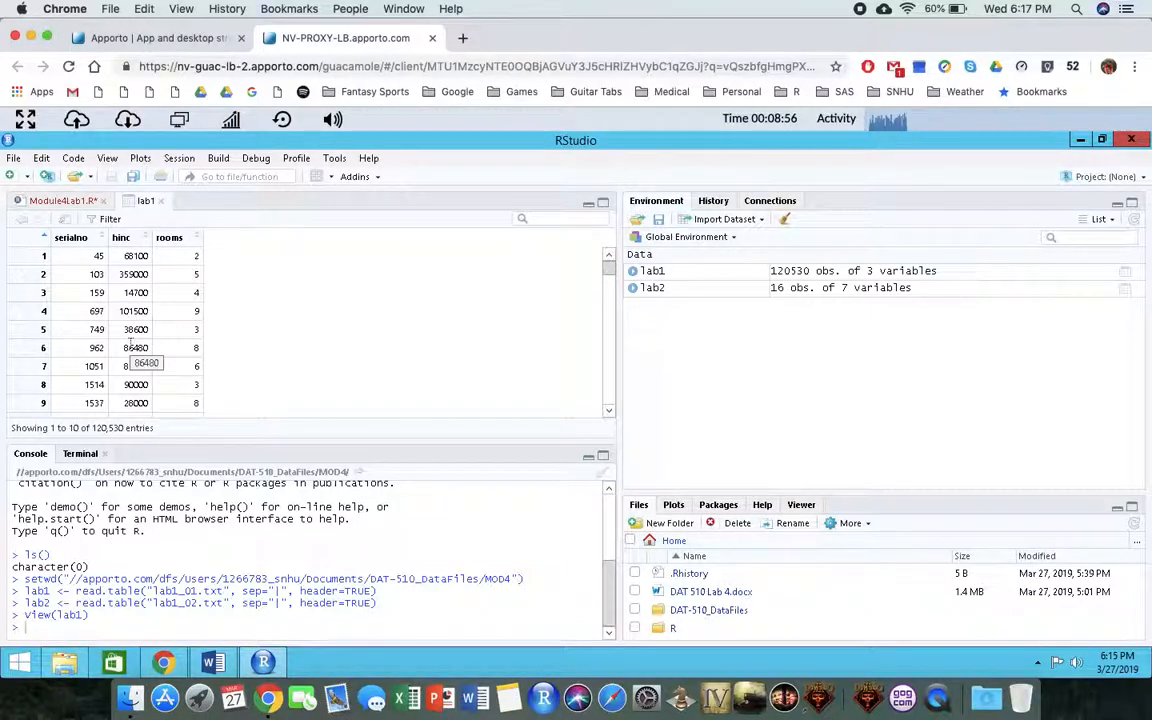
pyautogui.click(160, 201)
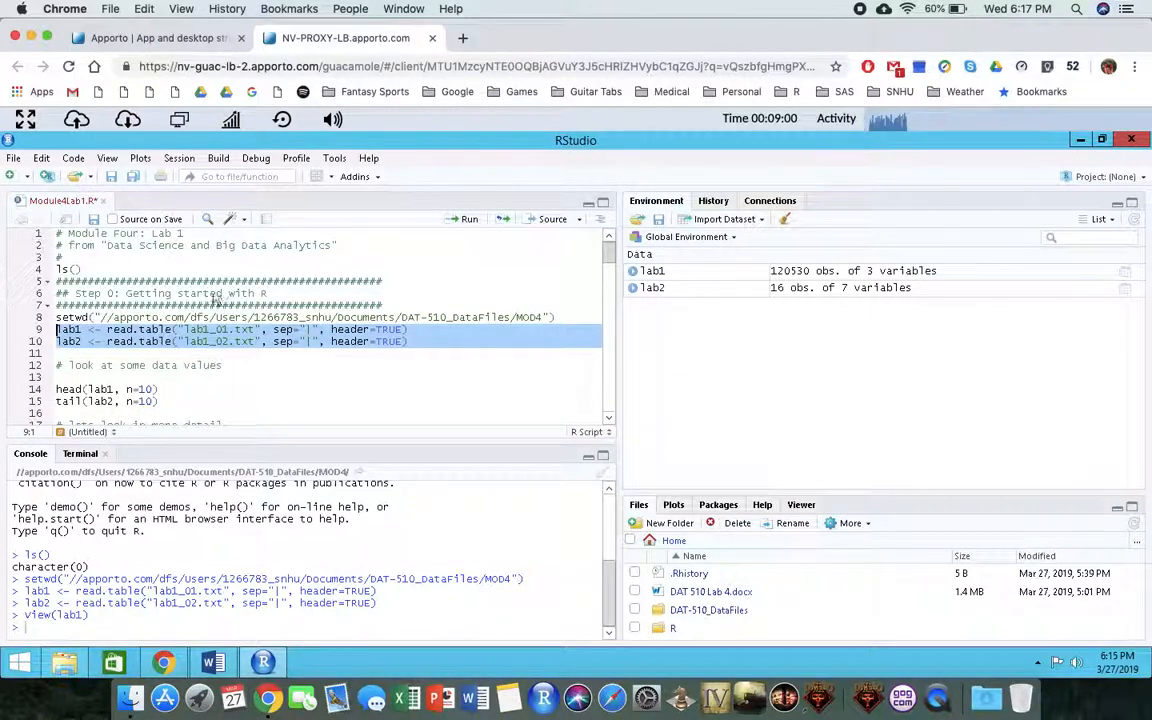
pyautogui.click(145, 341)
pyautogui.doubleClick(68, 329)
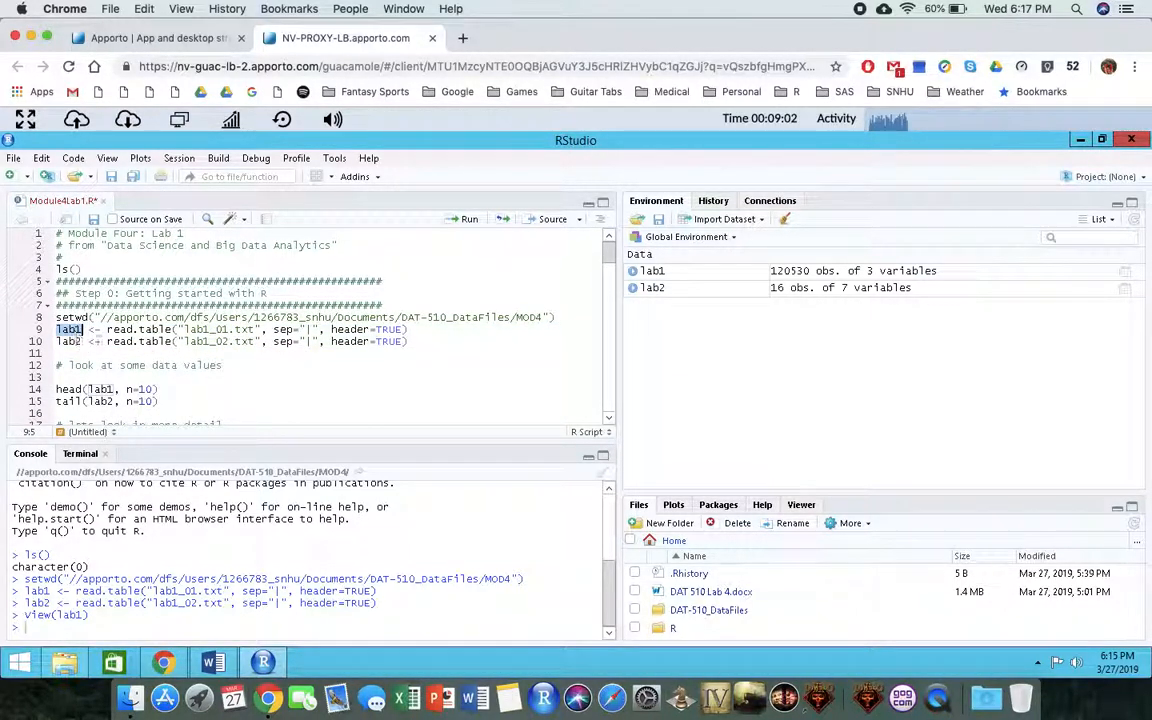
pyautogui.doubleClick(68, 341)
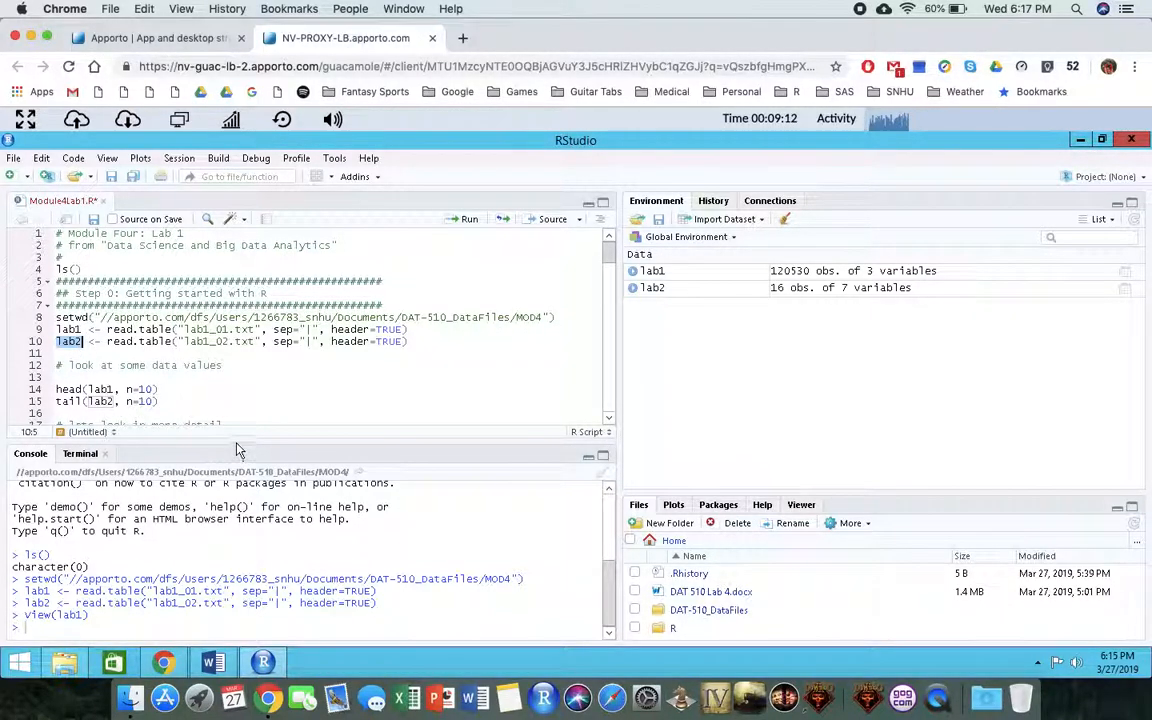
# Select head(lab1, n=10) and tail(lab2, n=10) on lines 14 and 15 and run them.
pyautogui.click(168, 390)
pyautogui.press('BackSpace')
pyautogui.moveTo(160, 402); pyautogui.dragTo(45, 390)
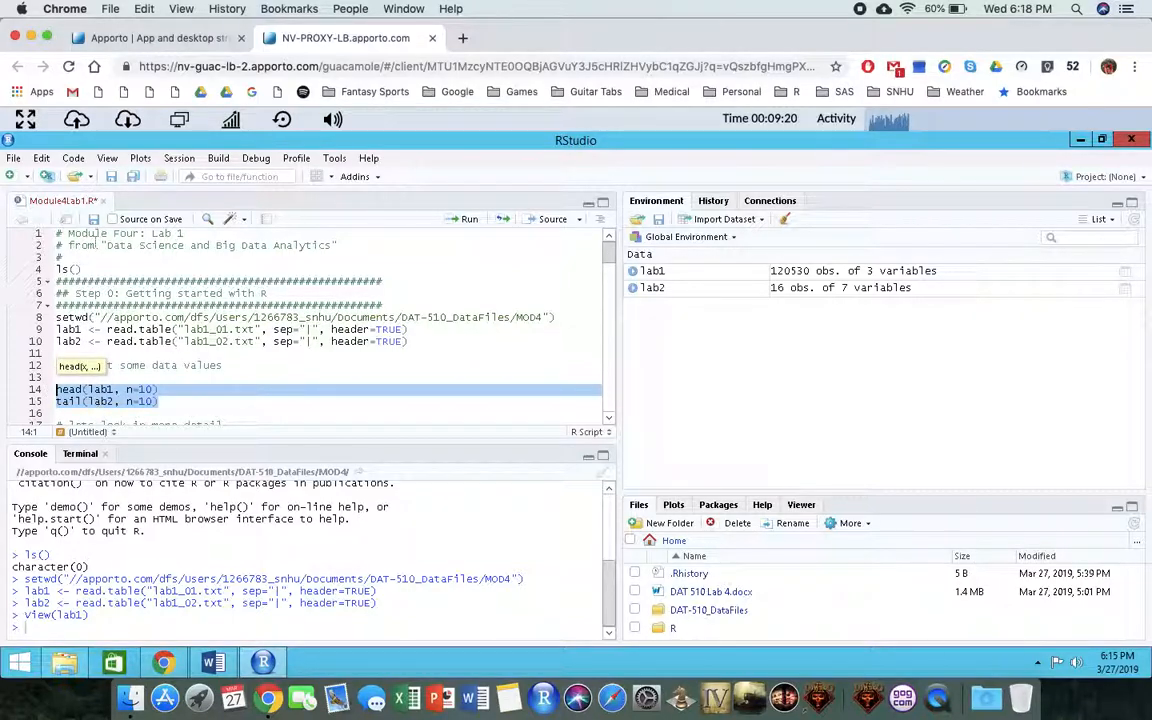
pyautogui.click(73, 158)
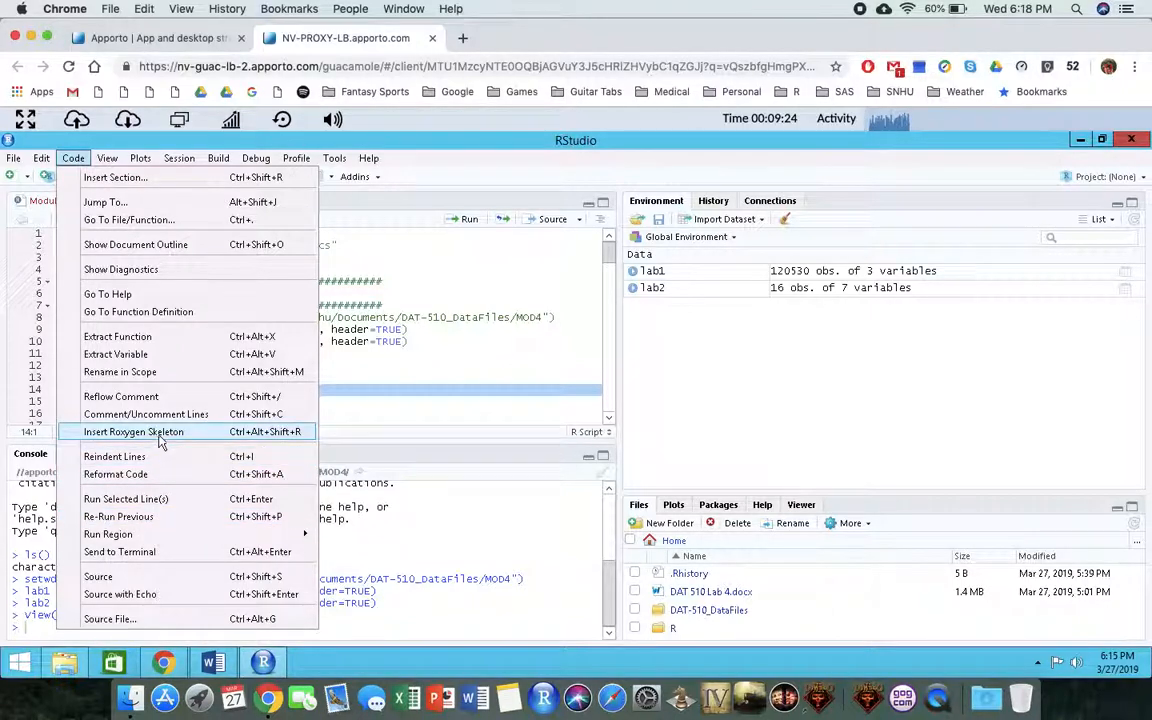
pyautogui.click(180, 509)
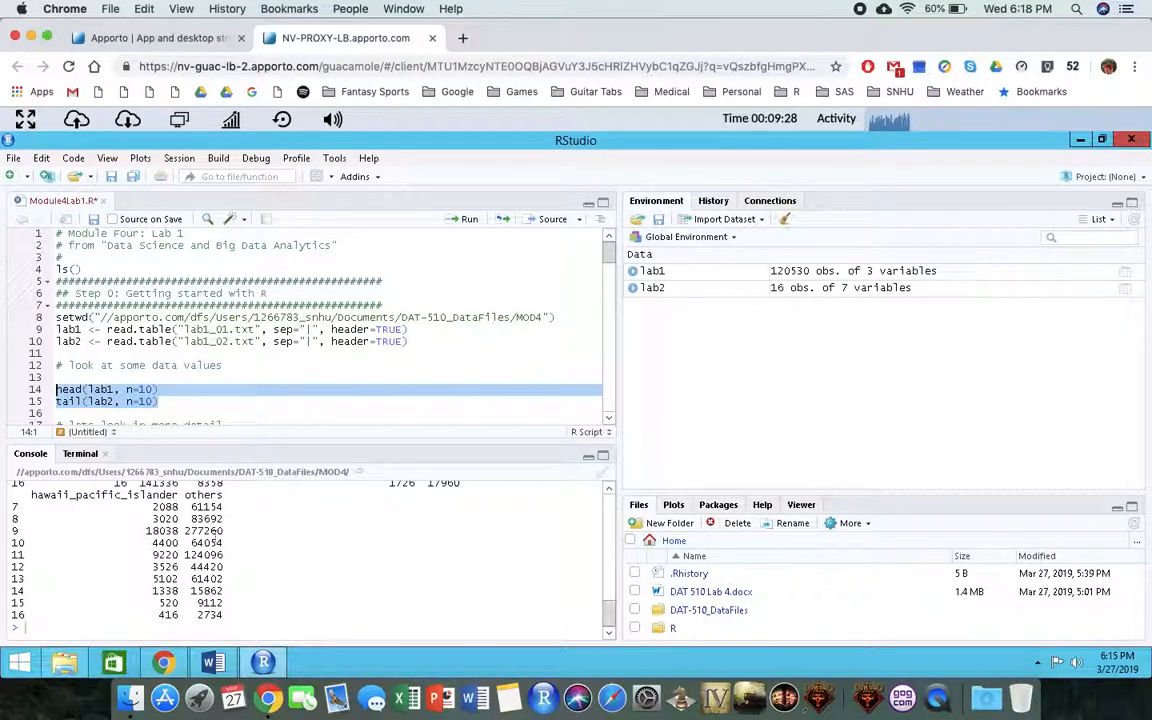
# Review the head and tail output in a temporarily enlarged console, and give the script pane more height than before.
pyautogui.scroll(5, 322, 550)
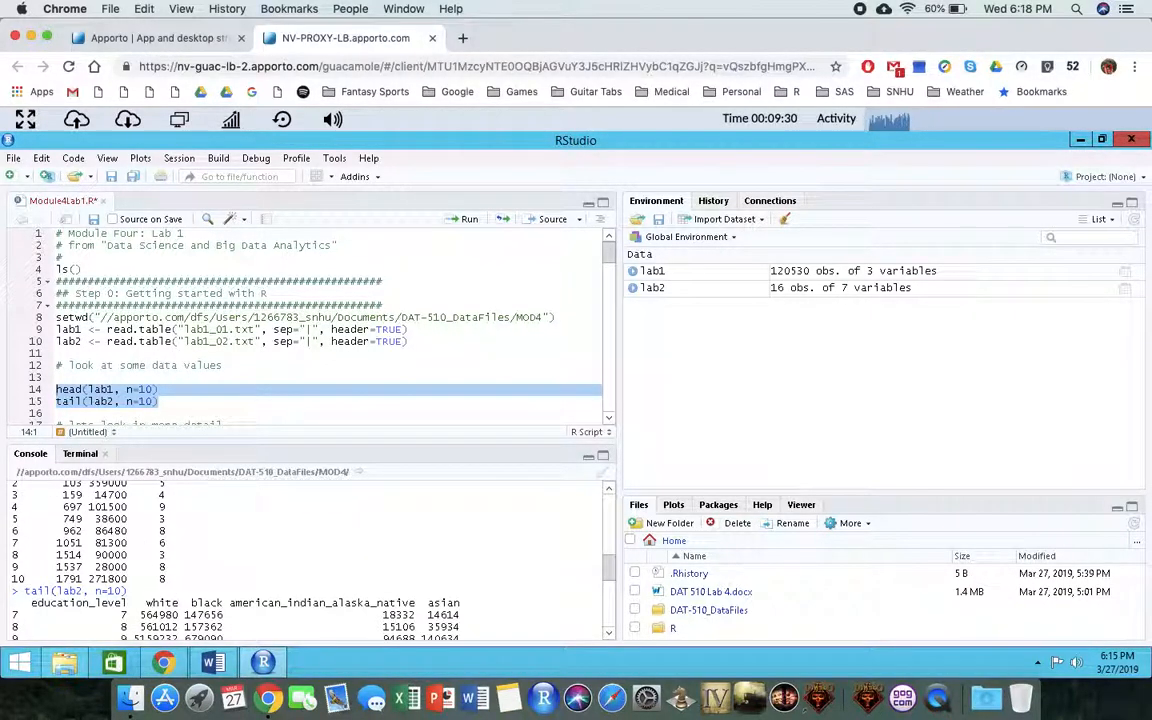
pyautogui.moveTo(352, 442); pyautogui.dragTo(353, 393)
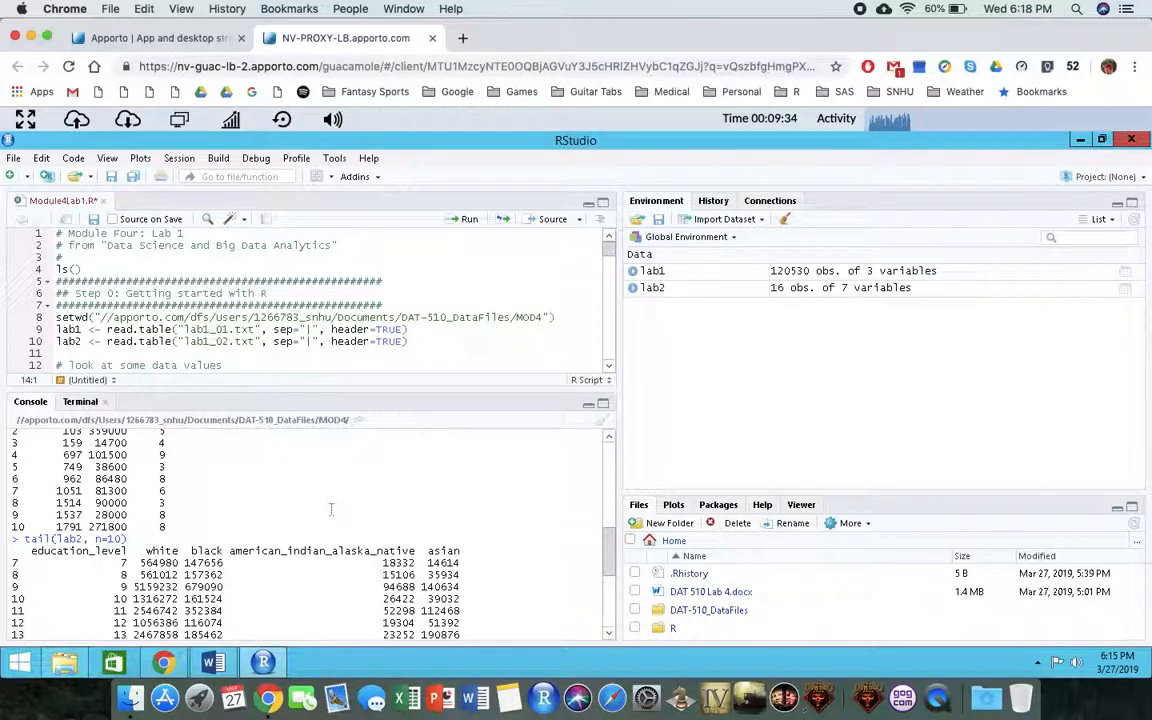
pyautogui.scroll(10, 330, 510)
pyautogui.scroll(-10, 330, 512)
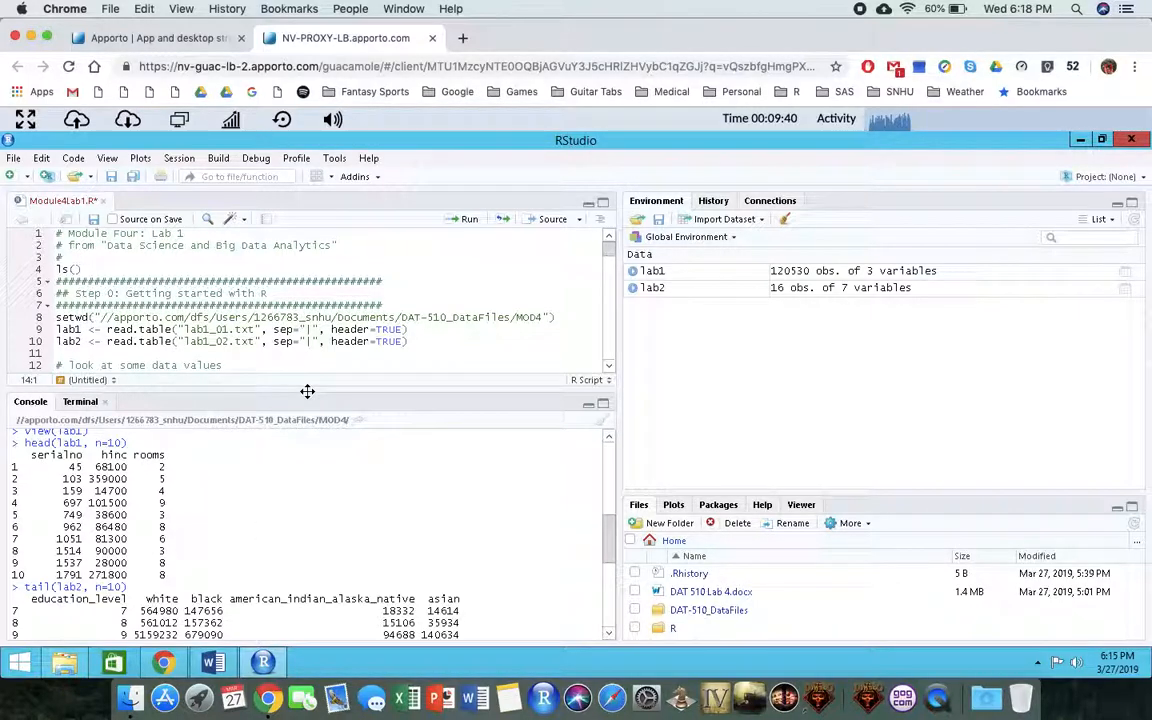
pyautogui.moveTo(303, 391); pyautogui.dragTo(303, 500)
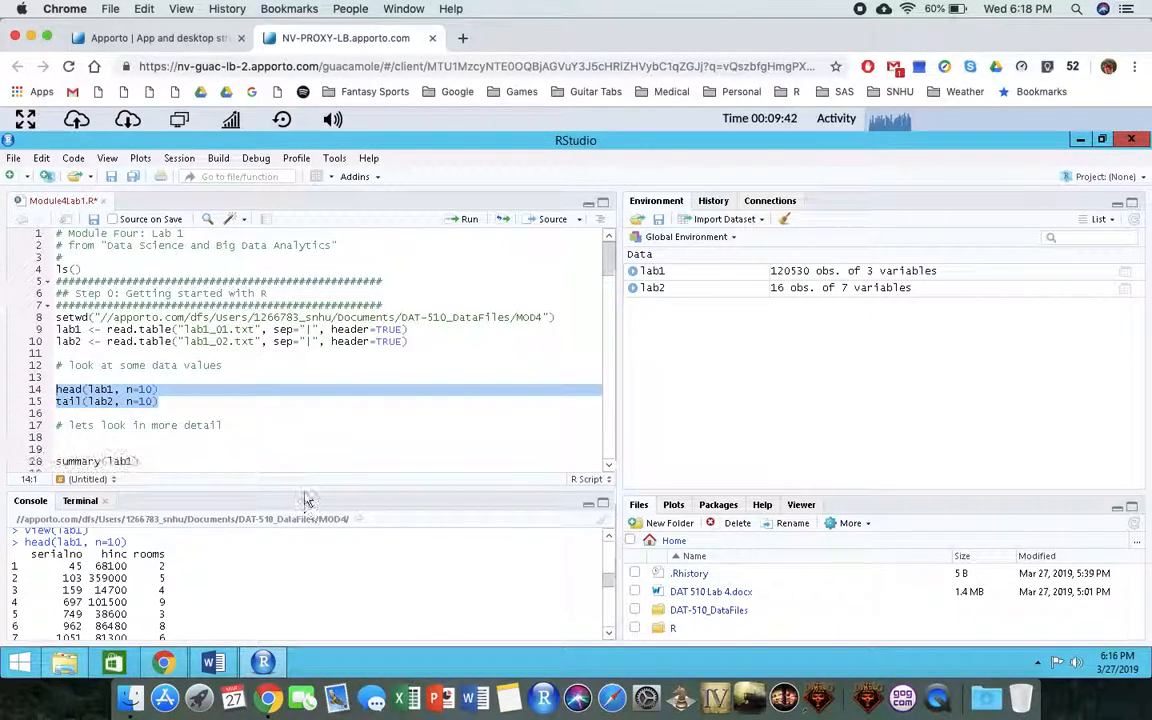
# Look over the rest of the script down to the factors and lists section and save Module4Lab1.R.
pyautogui.click(250, 401)
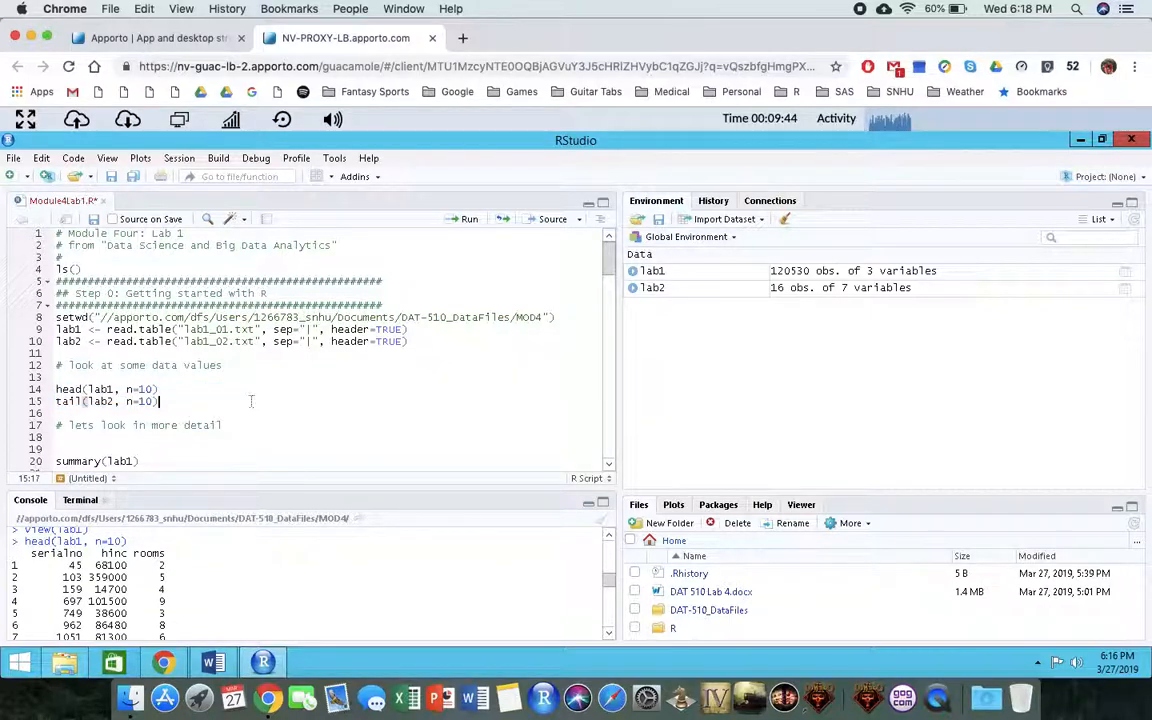
pyautogui.scroll(-2, 252, 400)
pyautogui.scroll(-6, 302, 418)
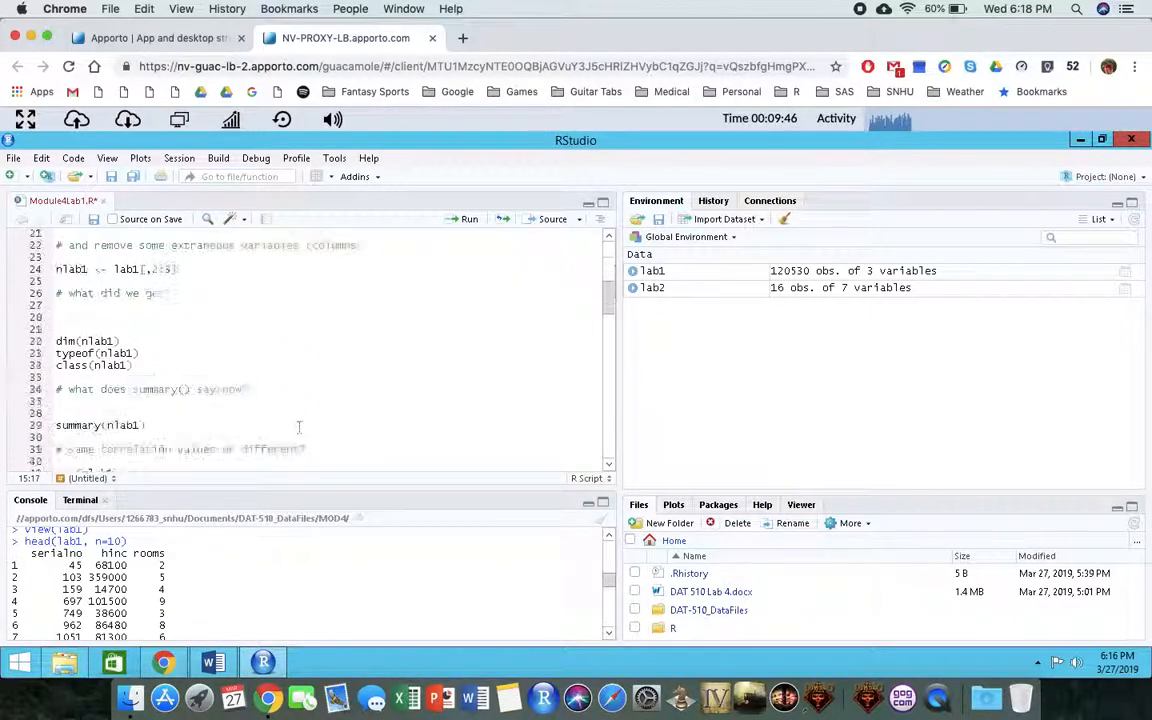
pyautogui.scroll(-4, 298, 424)
pyautogui.scroll(-8, 297, 425)
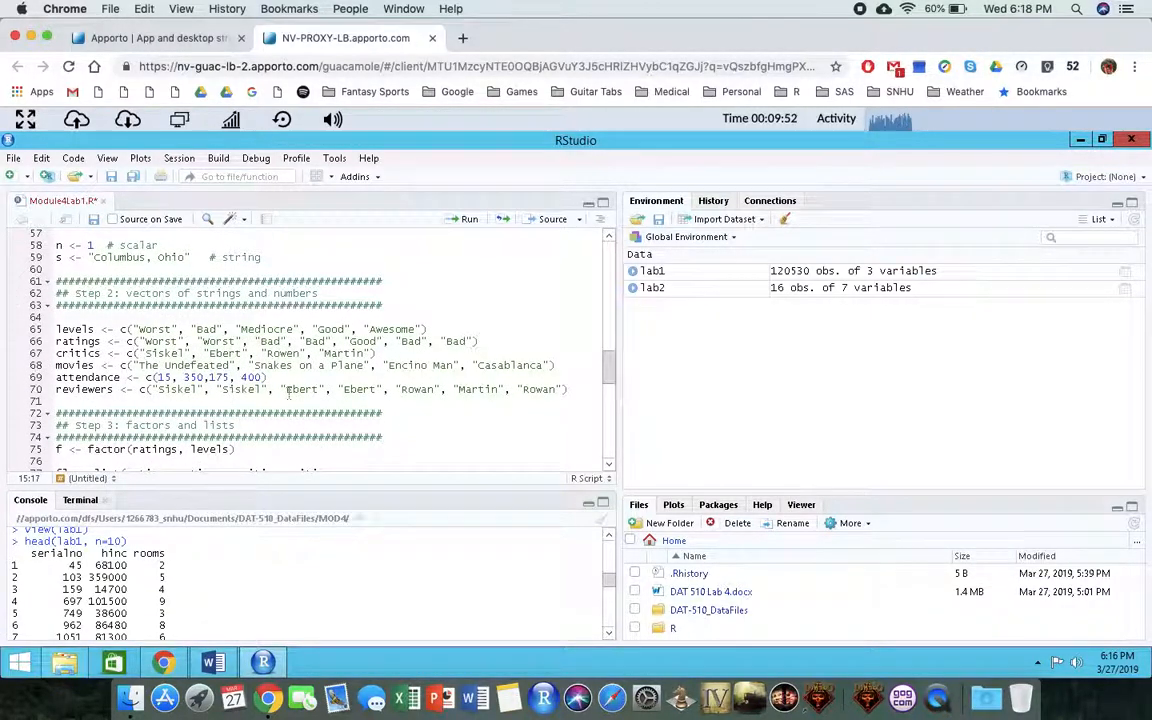
pyautogui.scroll(18, 289, 396)
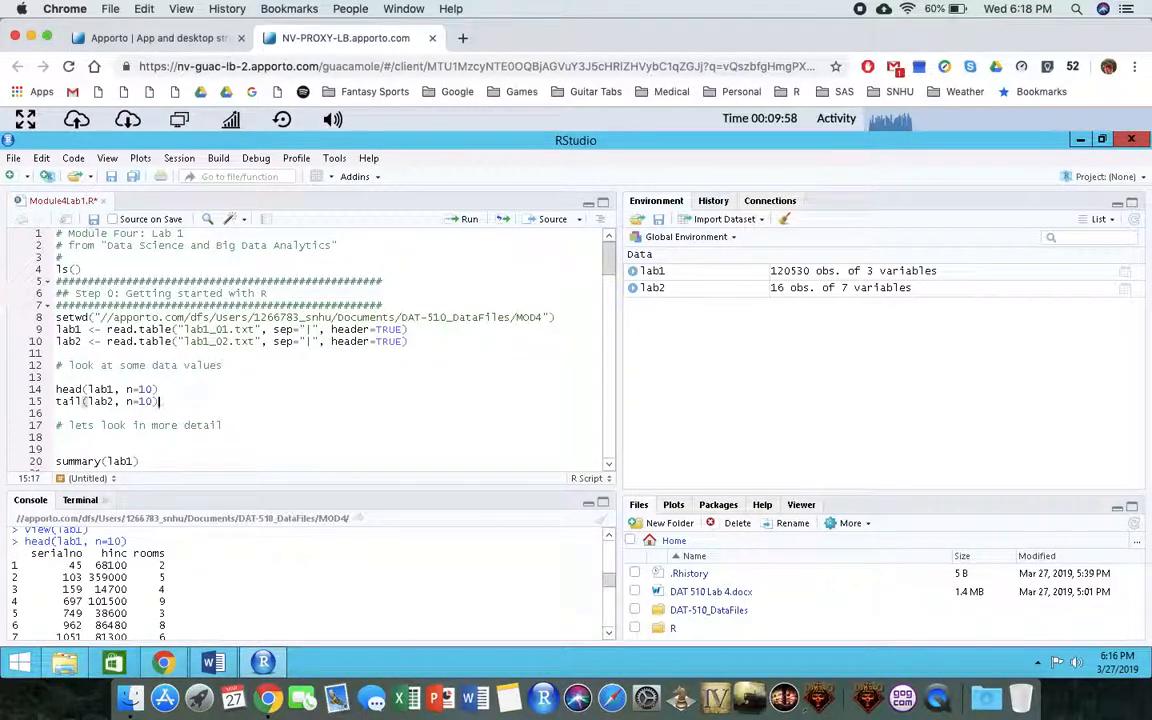
pyautogui.click(14, 161)
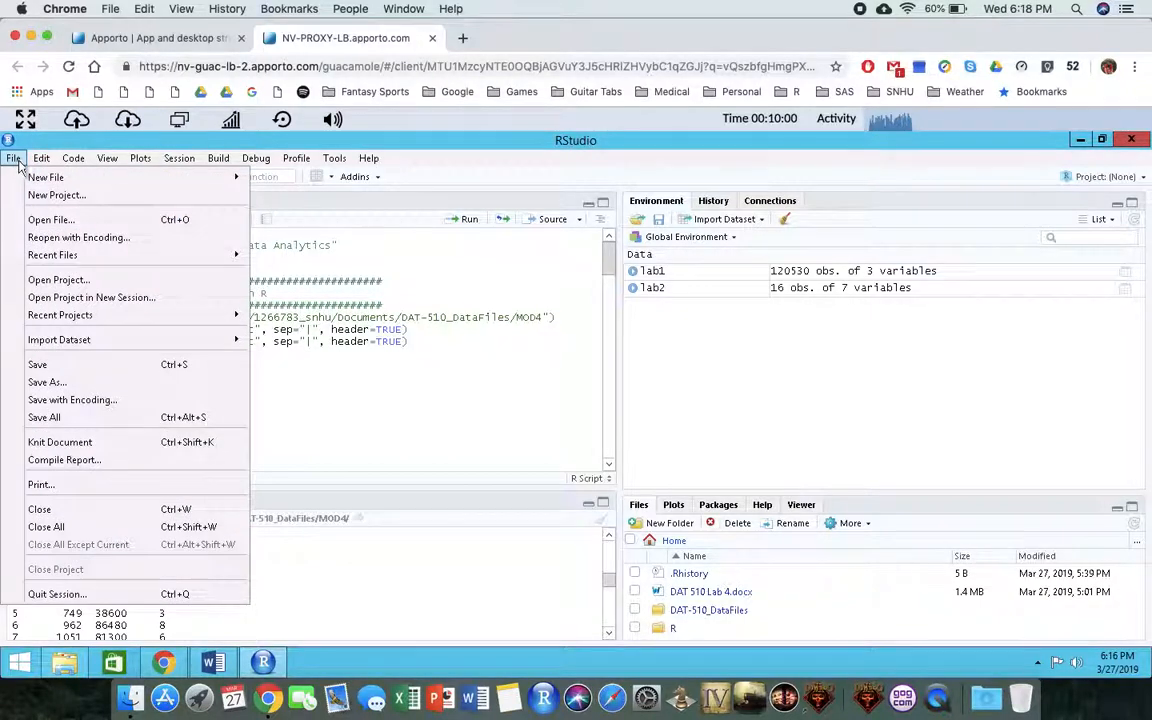
pyautogui.click(86, 368)
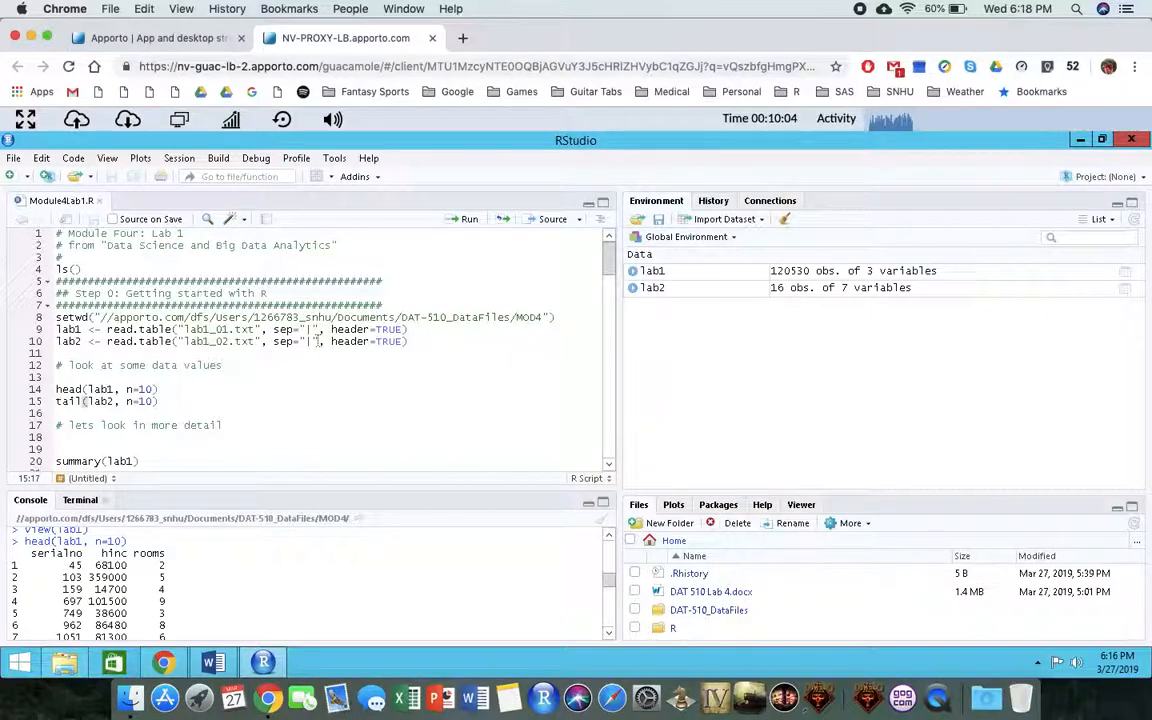